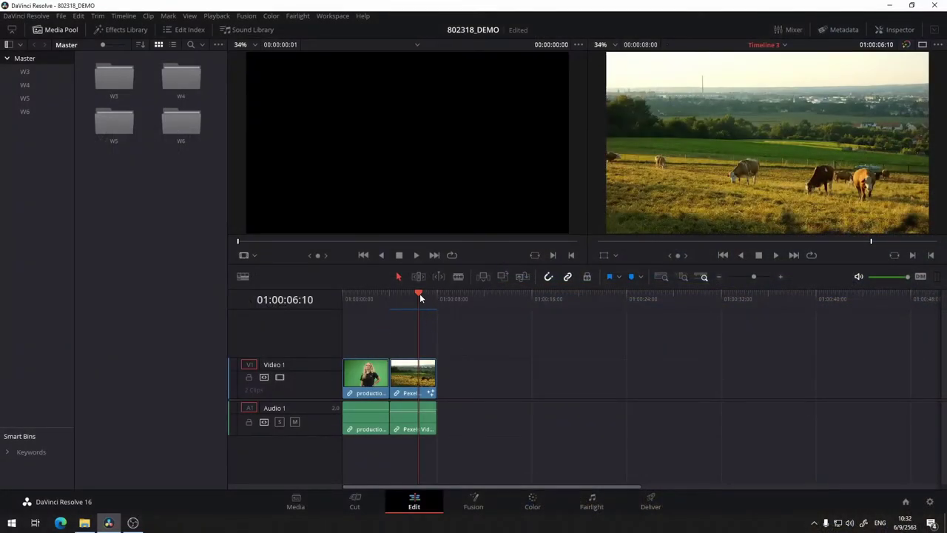
Scrub through Timeline 3 to preview the cow-field footage across both clips
mouse_move(419, 293)
mouse_down()
mouse_move(429, 298)
mouse_move(370, 302)
mouse_up()
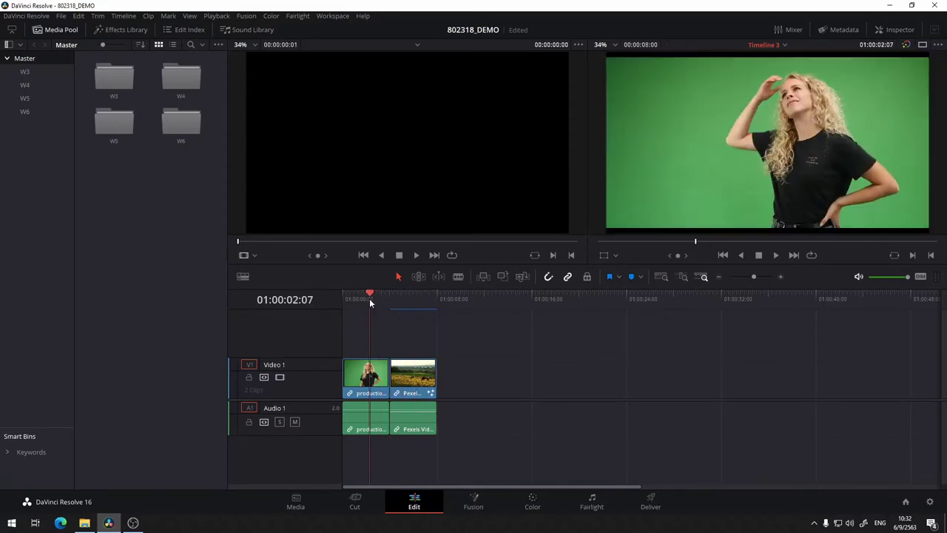
drag(370, 298, 411, 315)
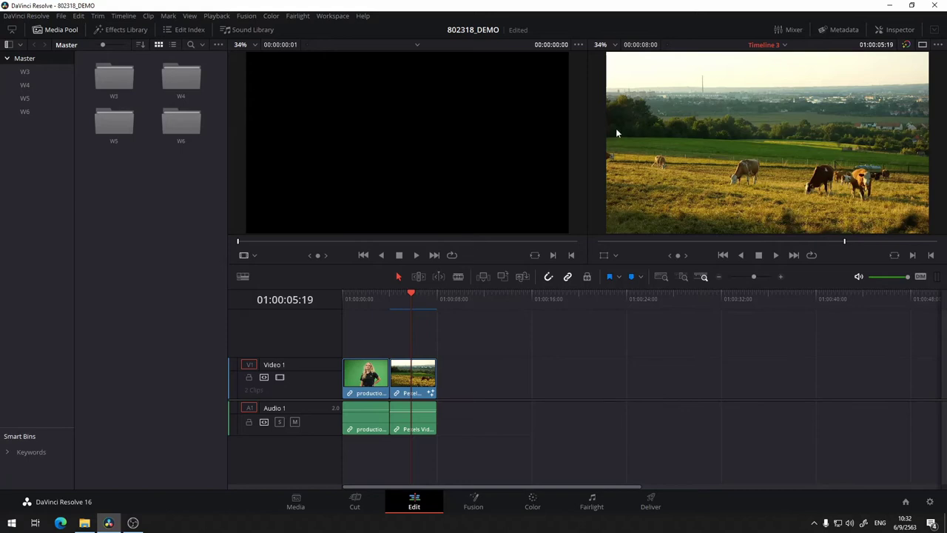
mouse_move(373, 299)
mouse_down()
mouse_move(347, 303)
mouse_move(352, 314)
mouse_move(419, 321)
mouse_up()
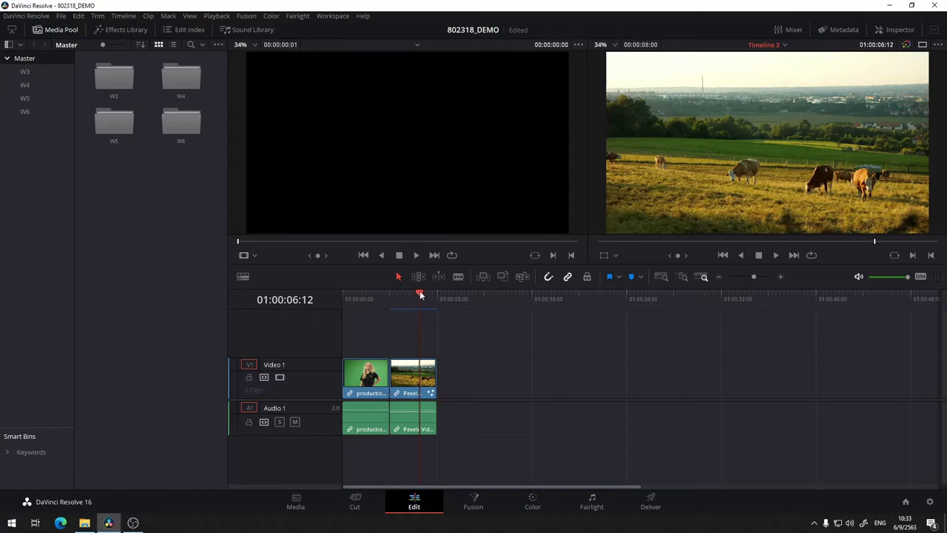
mouse_move(420, 292)
mouse_down()
mouse_move(363, 311)
mouse_move(375, 313)
mouse_up()
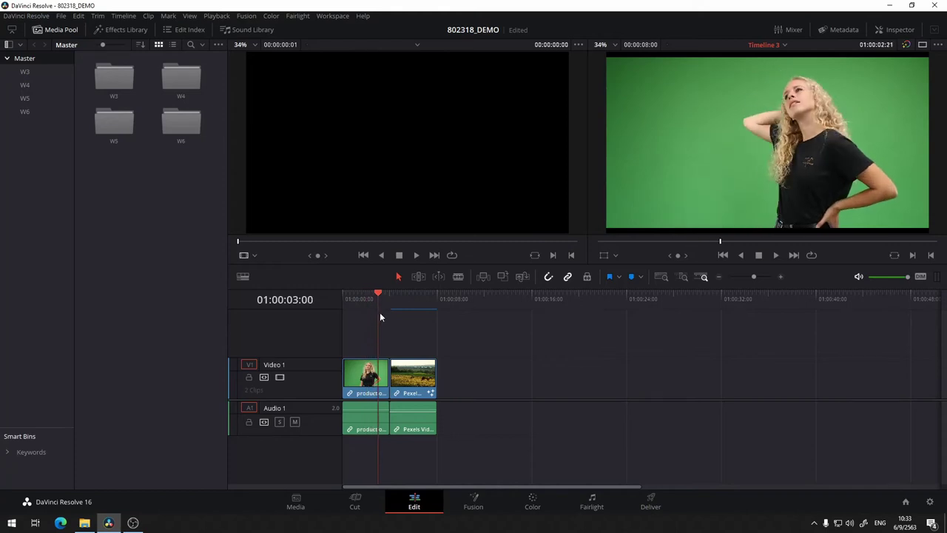
drag(374, 311, 409, 316)
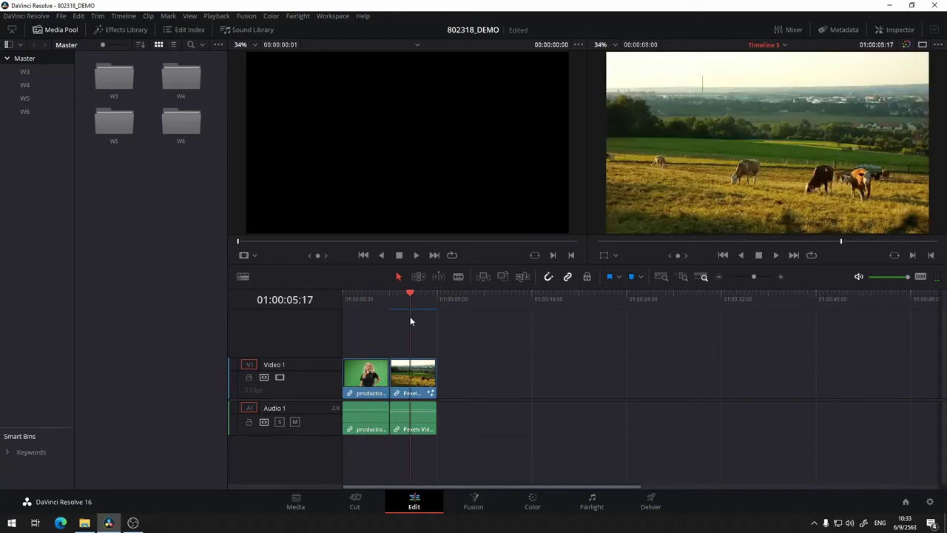
Select the cow-field clip, open bin W6 on the Media page, and return to Edit
click(420, 373)
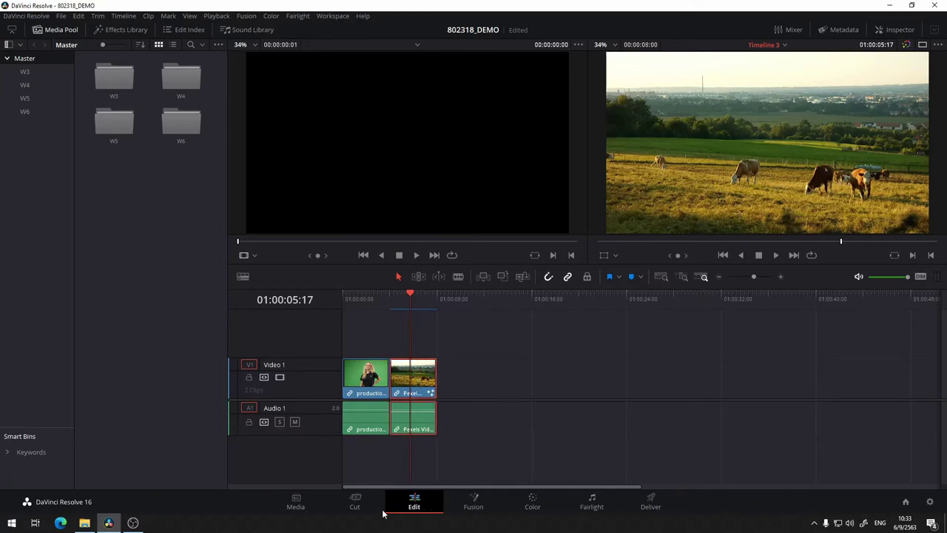
click(297, 505)
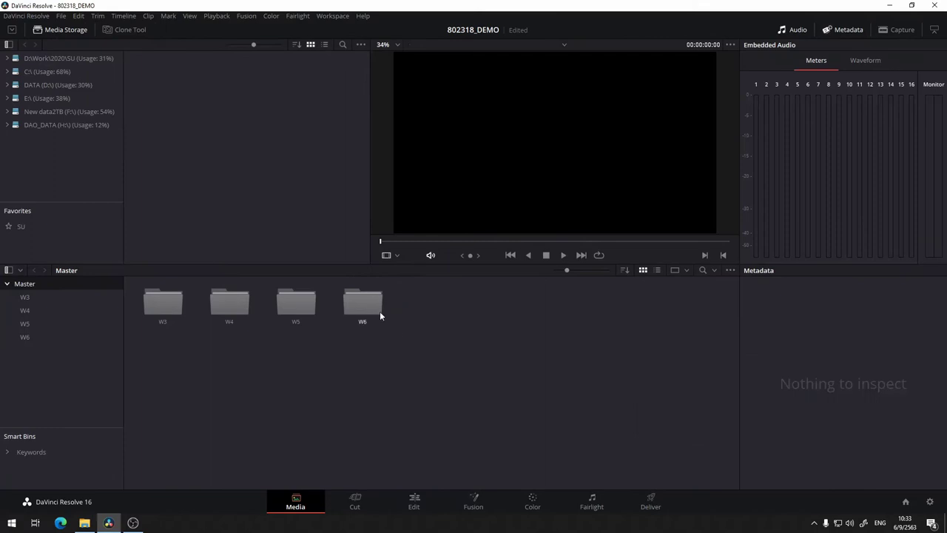
double_click(369, 305)
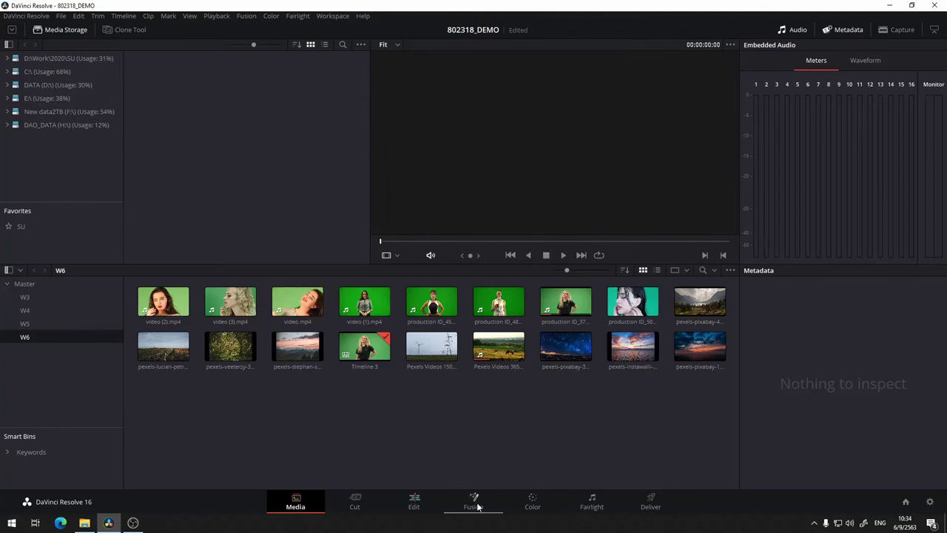
click(411, 503)
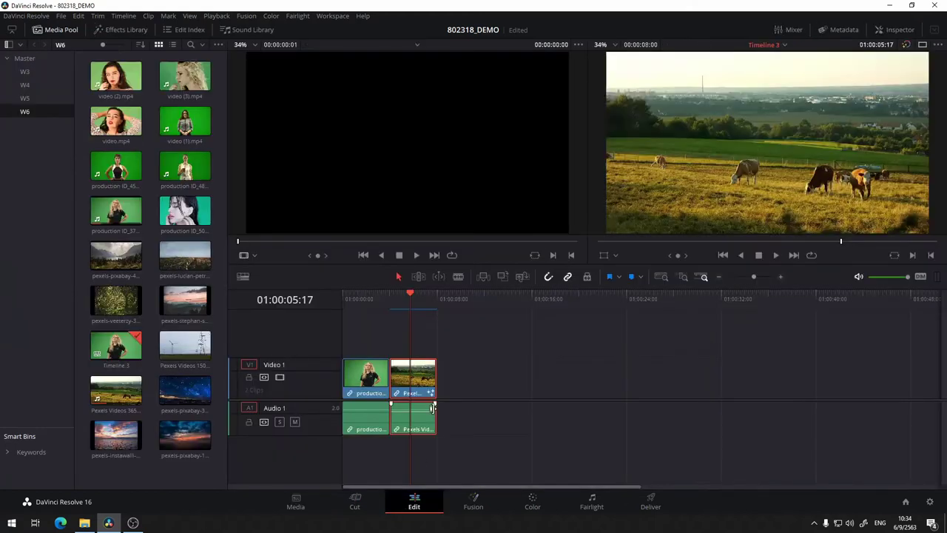
Open the cow-field clip in Fusion, hide the Media Pool and show the Effects Library
click(479, 505)
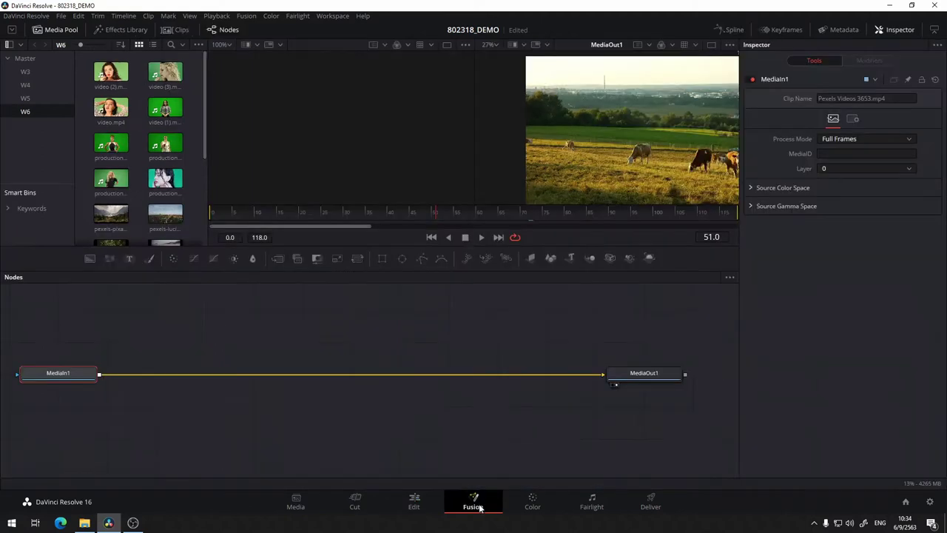
drag(330, 327, 294, 313)
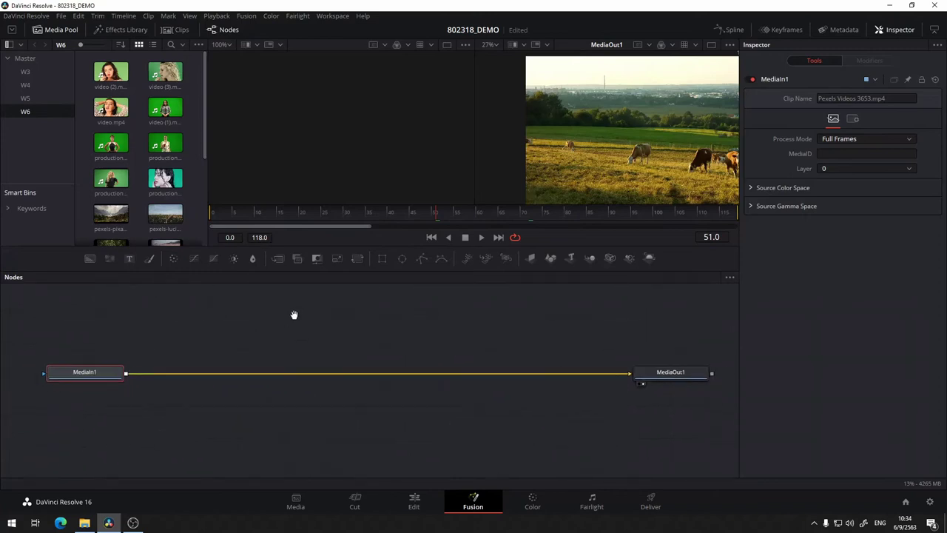
click(72, 29)
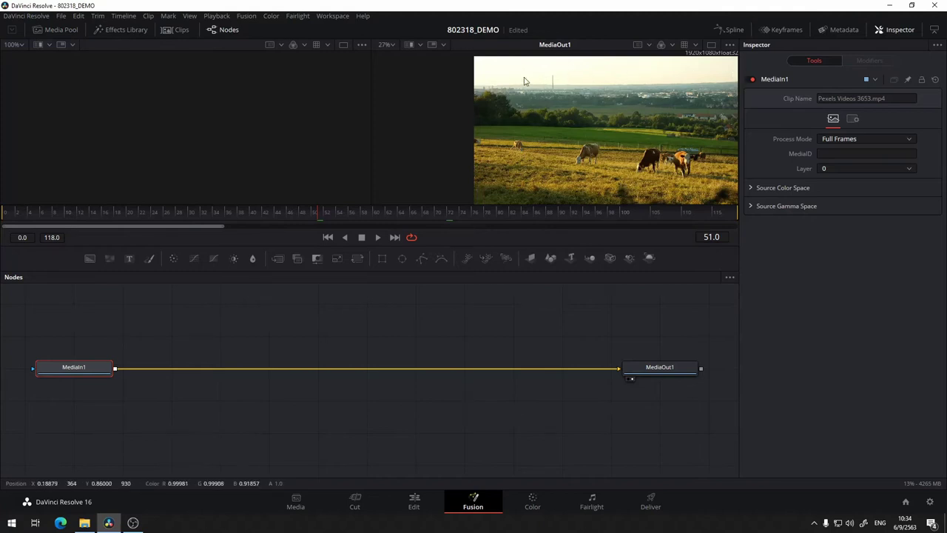
click(110, 31)
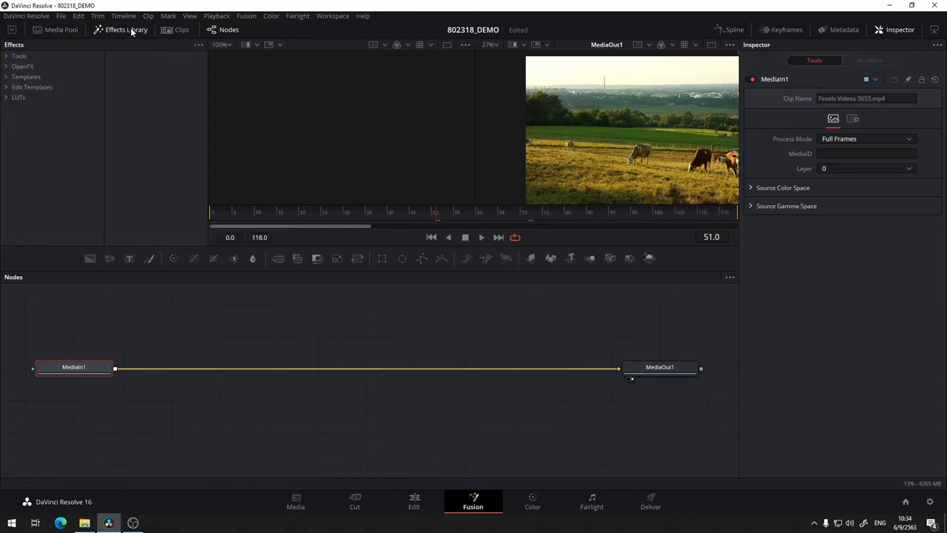
Expand Tools in the Effects Library and show the Matte category's keyers
click(7, 57)
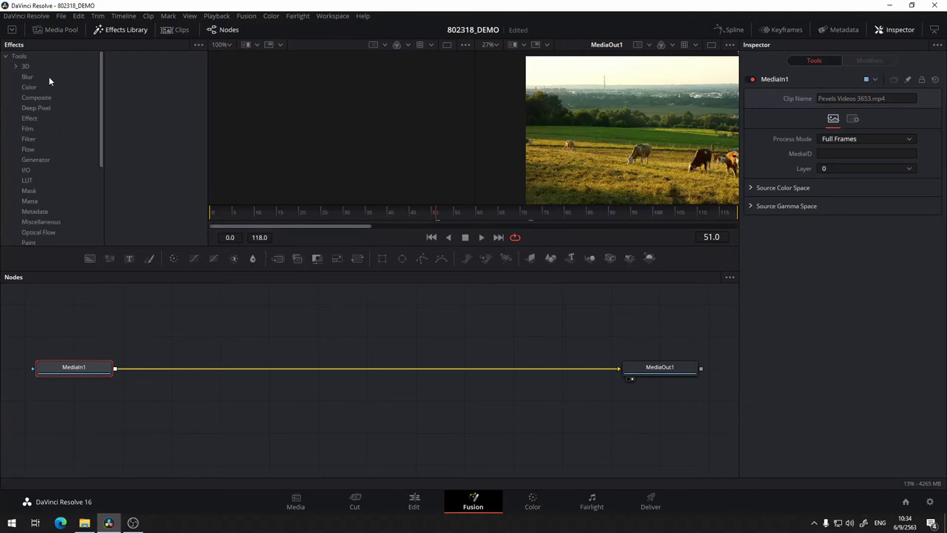
click(32, 202)
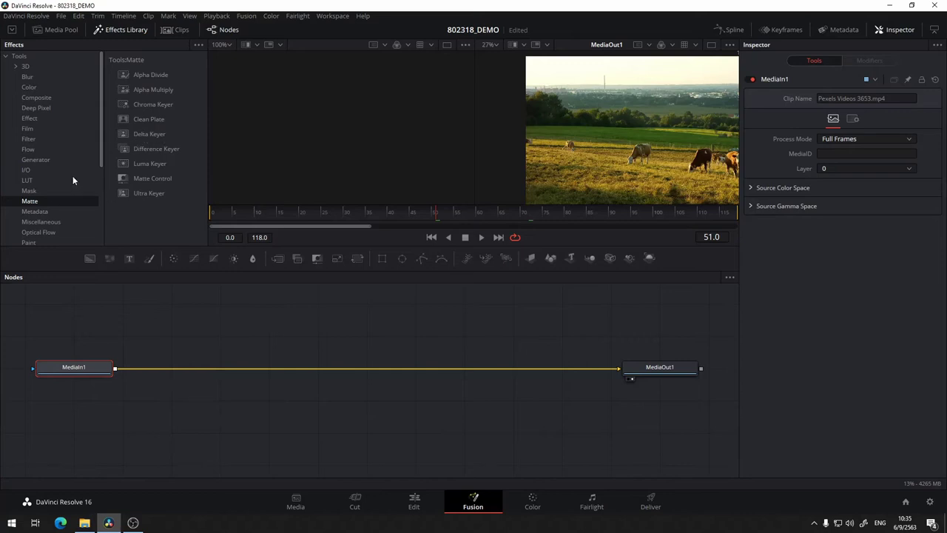
drag(230, 365, 239, 334)
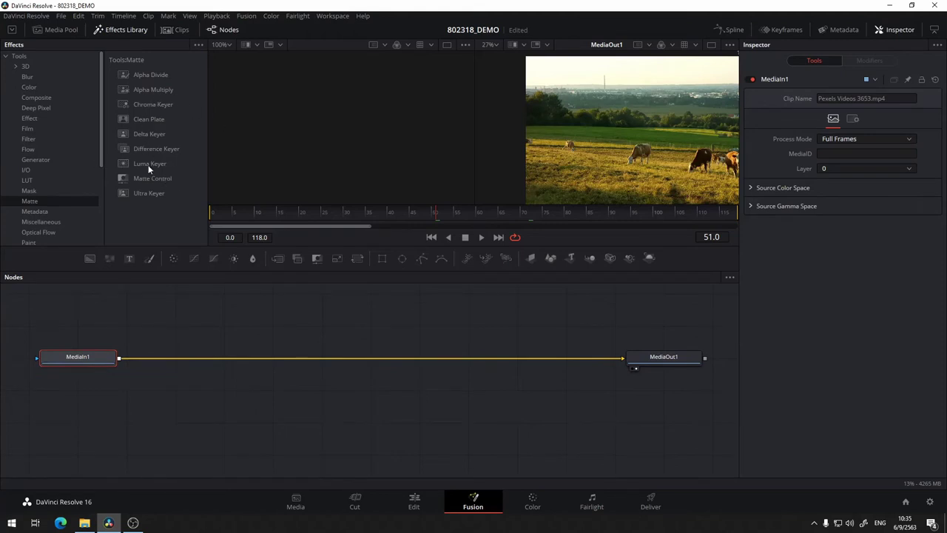
Insert a Luma Keyer node on the link between MediaIn1 and MediaOut1
drag(147, 163, 232, 323)
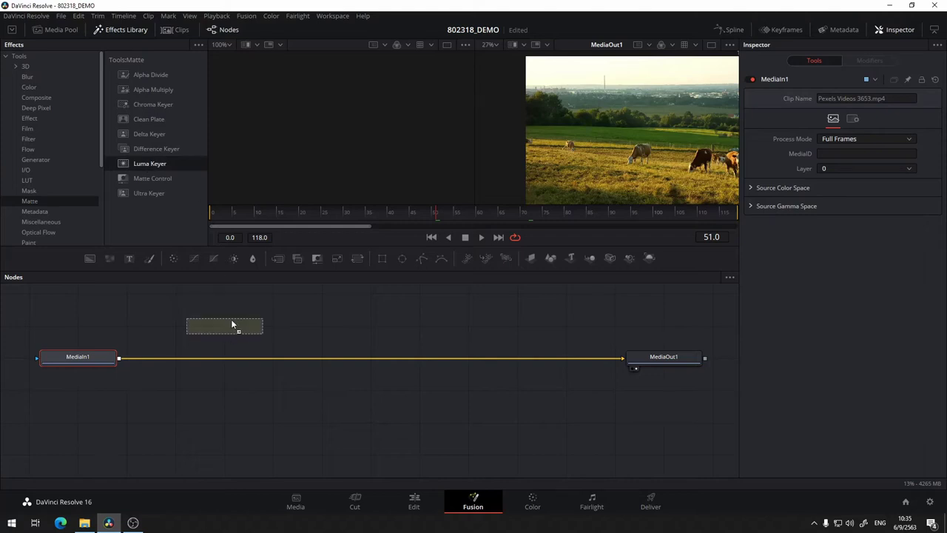
drag(232, 324, 232, 323)
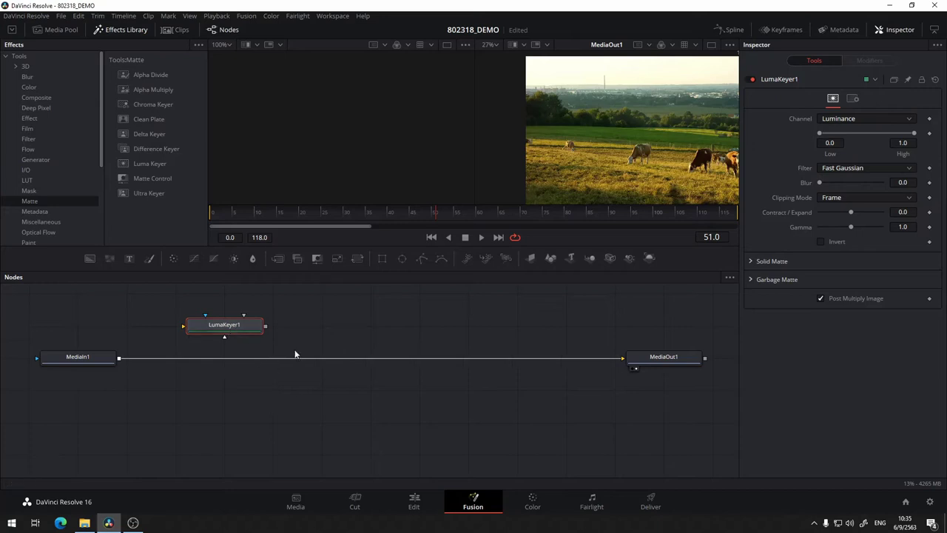
mouse_move(332, 357)
mouse_down()
mouse_move(370, 359)
mouse_move(323, 362)
mouse_up()
Hide the Effects Library and switch to a single, taller viewer
click(127, 29)
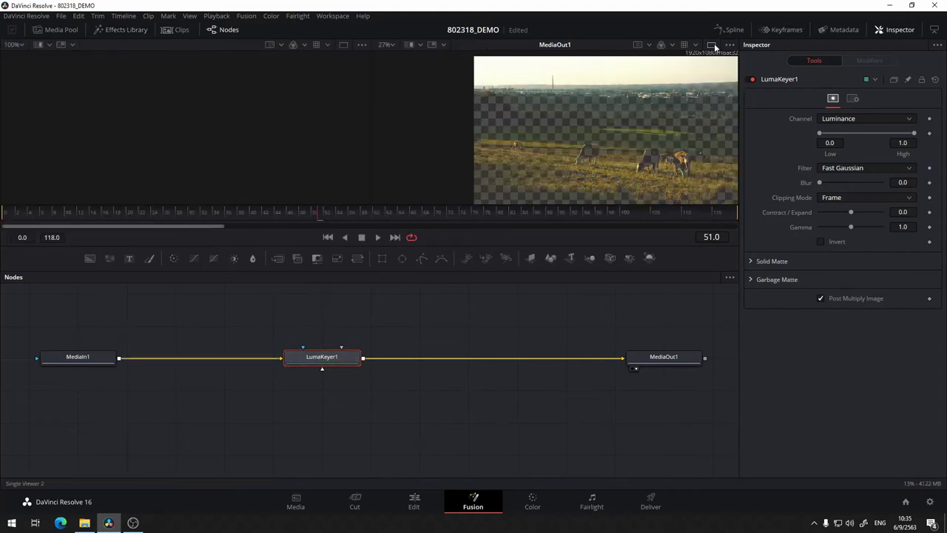
click(711, 44)
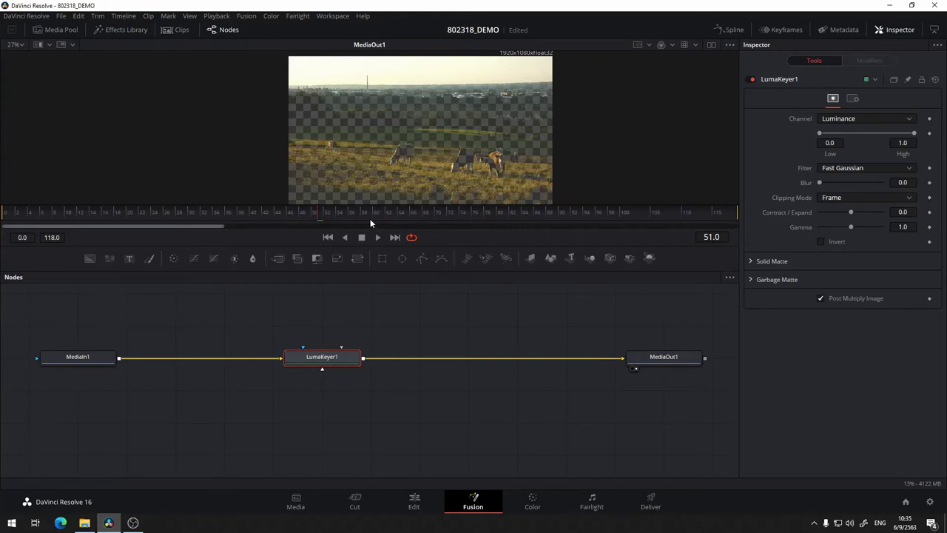
drag(363, 242, 361, 301)
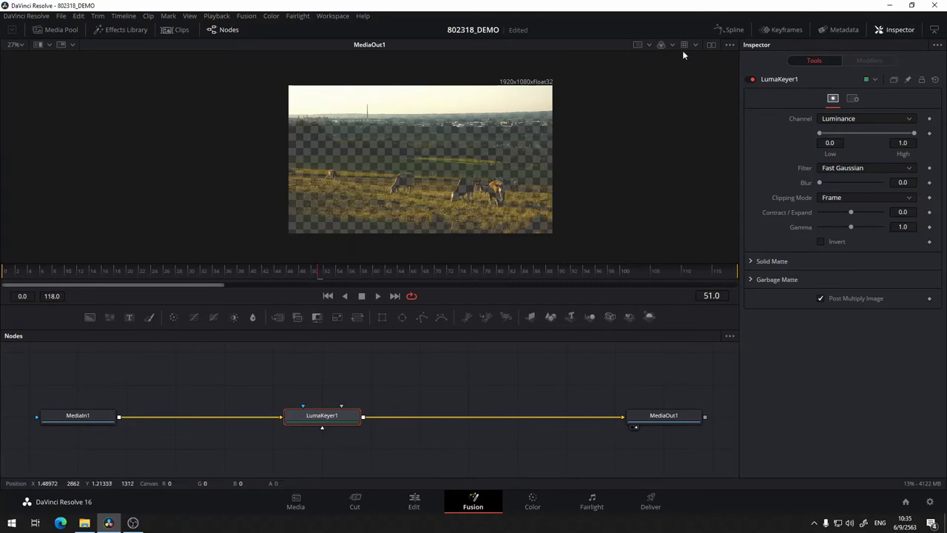
click(14, 44)
Fit the viewer, show alpha, try Saturation, Hue and Depth channels, then key on Luminance
click(18, 58)
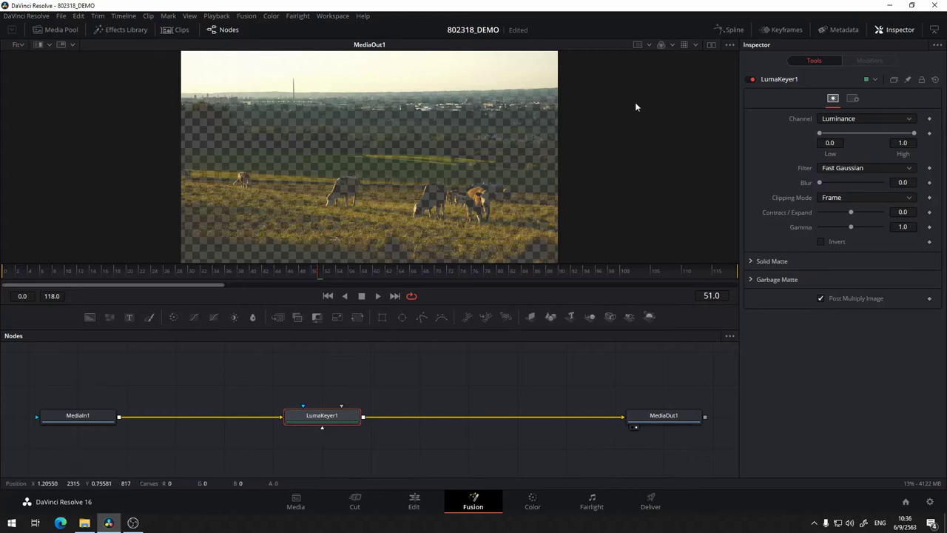
key(a)
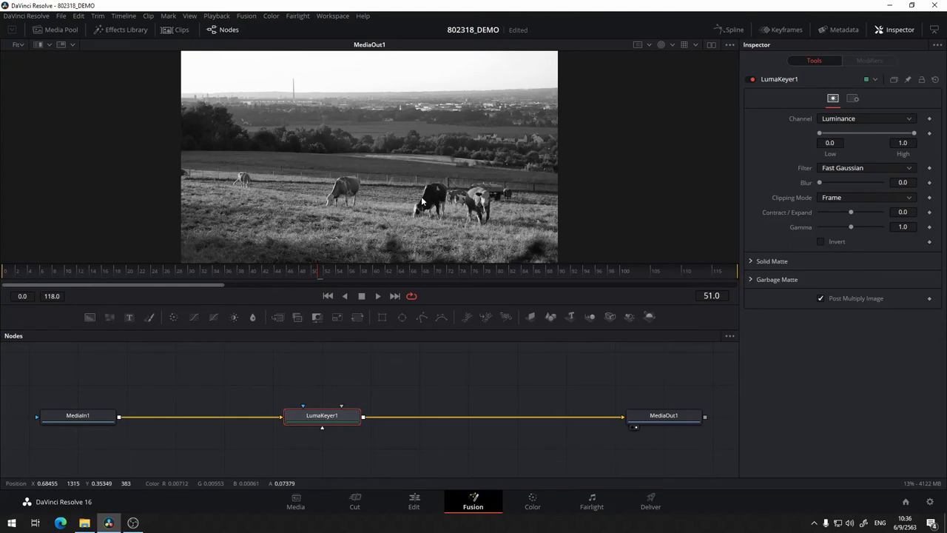
click(867, 118)
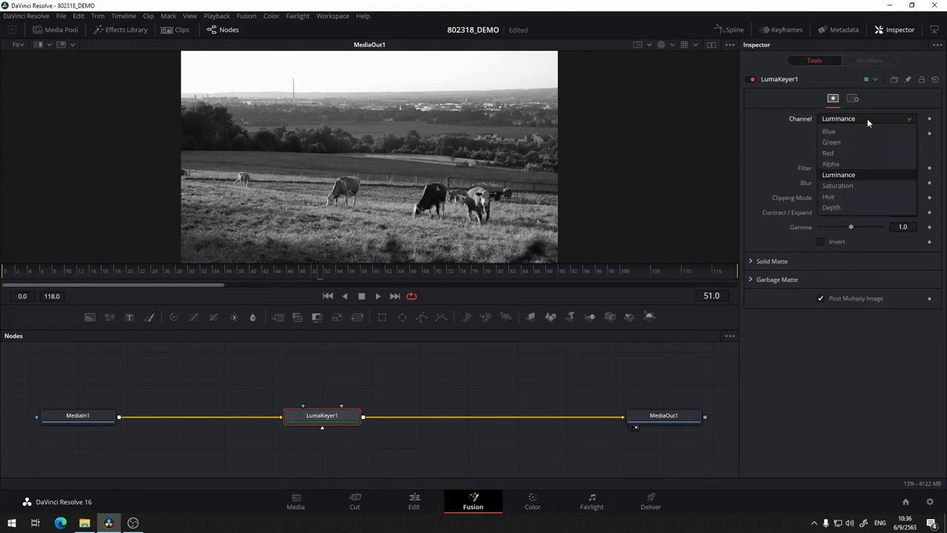
click(858, 188)
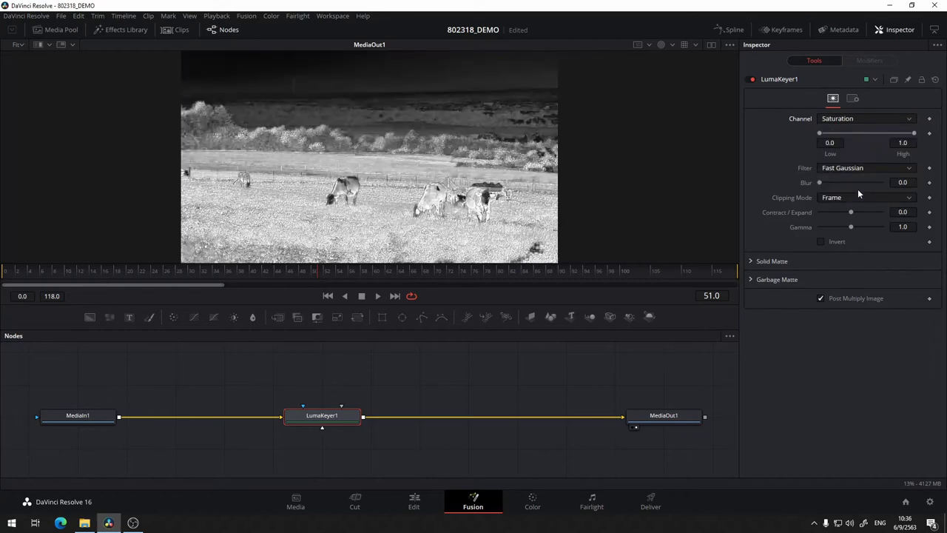
click(859, 120)
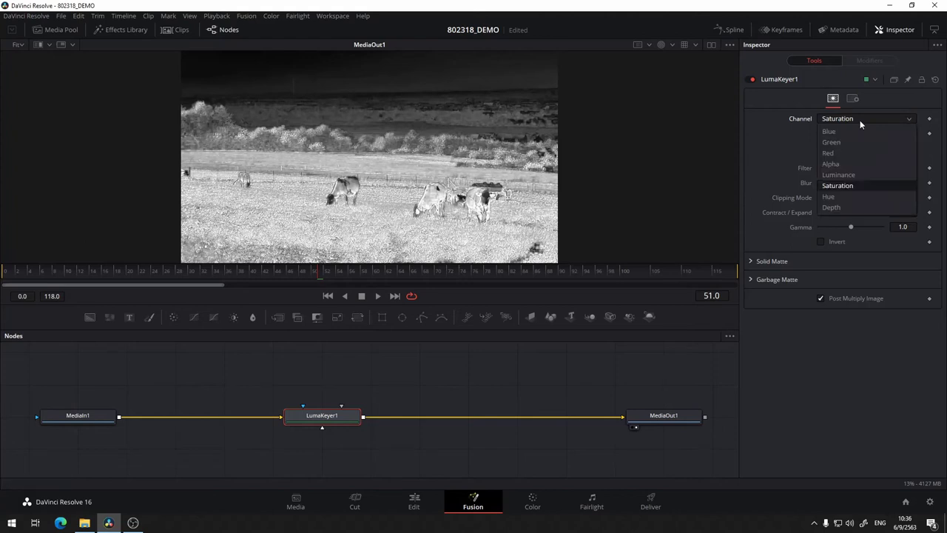
click(833, 197)
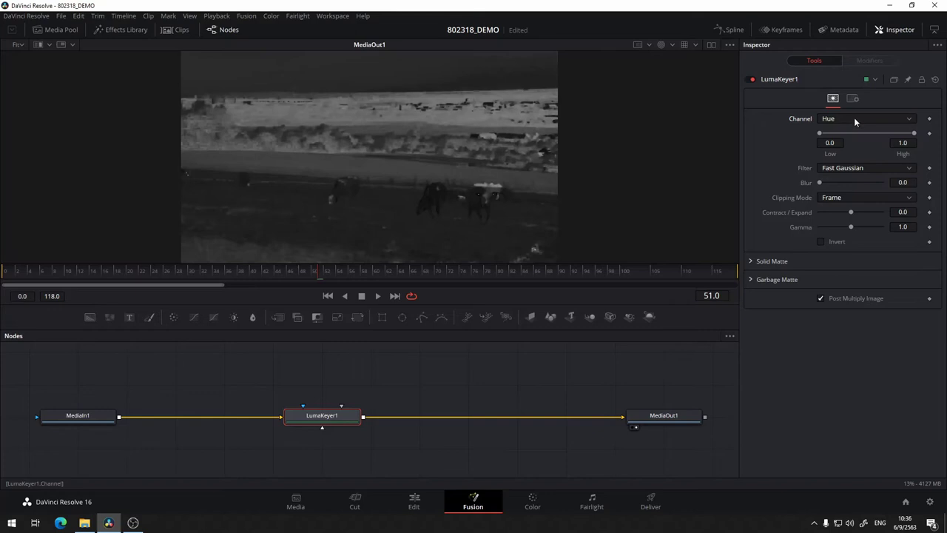
click(854, 117)
click(833, 206)
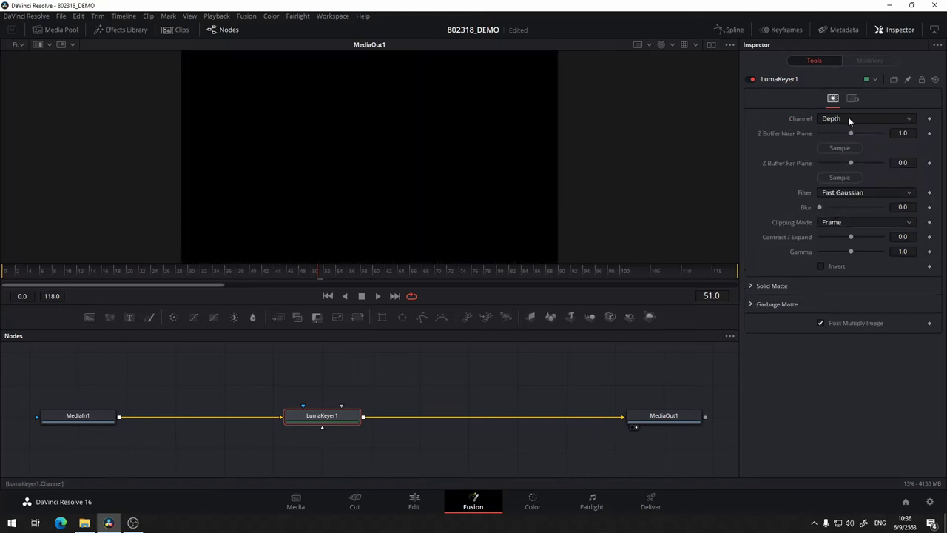
click(847, 117)
click(852, 176)
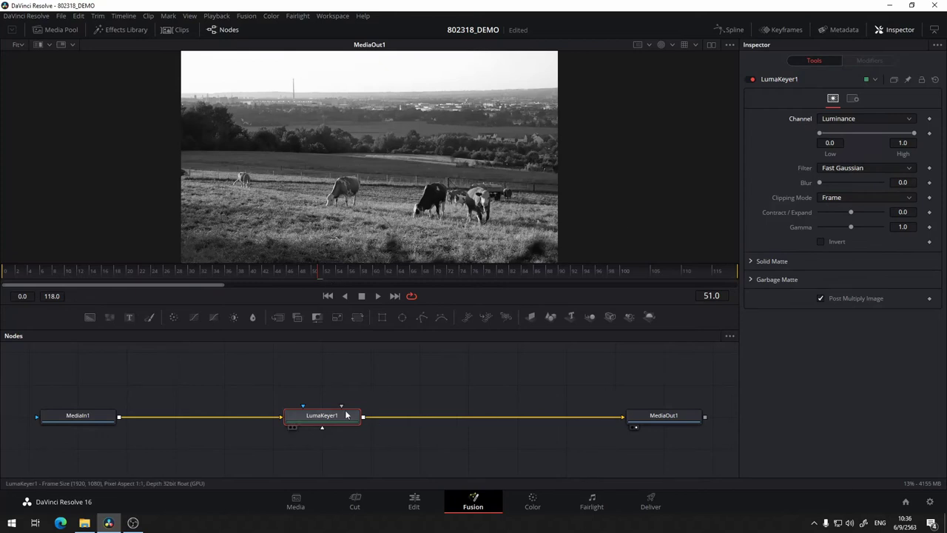
click(868, 118)
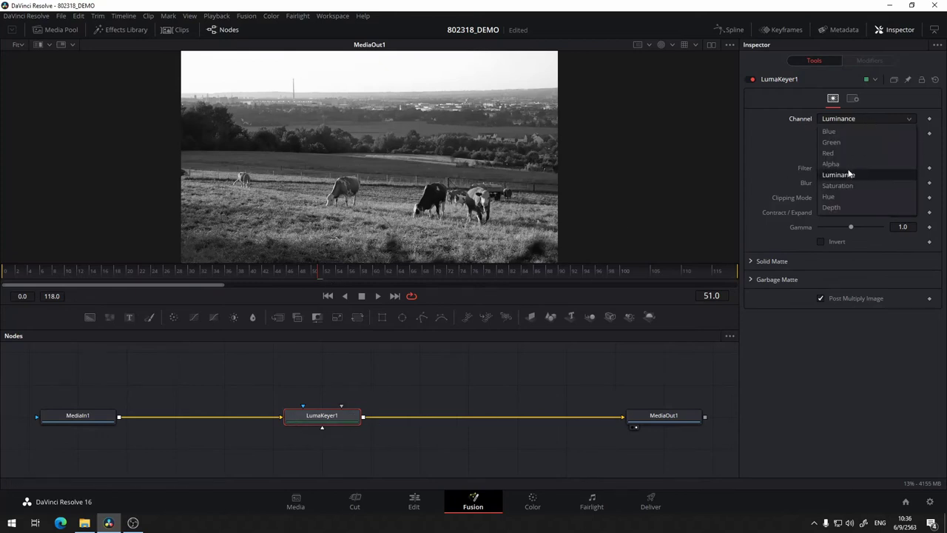
click(837, 131)
click(858, 117)
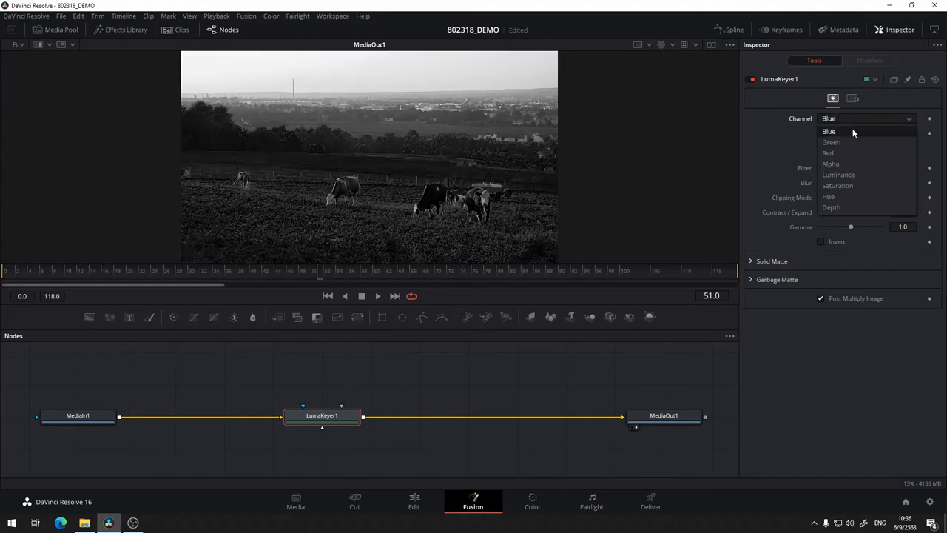
click(850, 141)
click(858, 117)
click(855, 154)
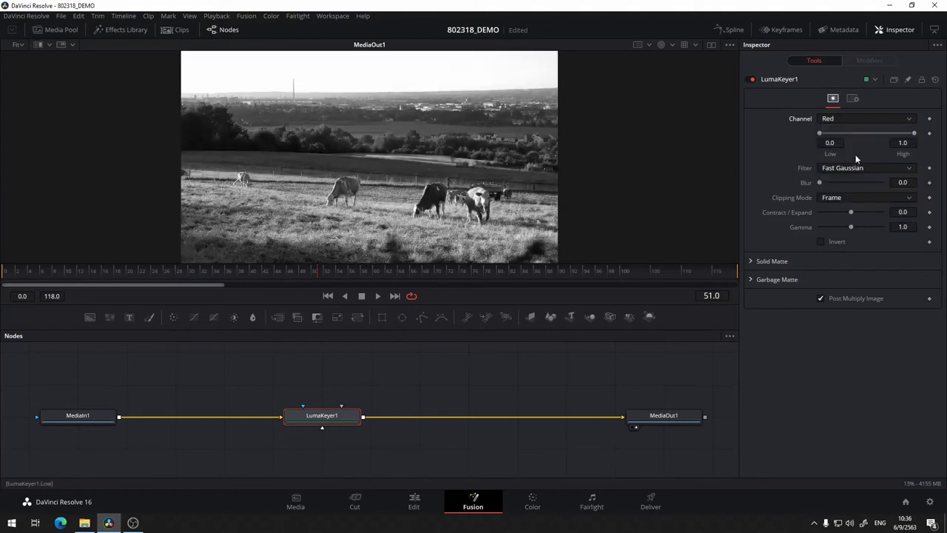
click(857, 116)
click(848, 176)
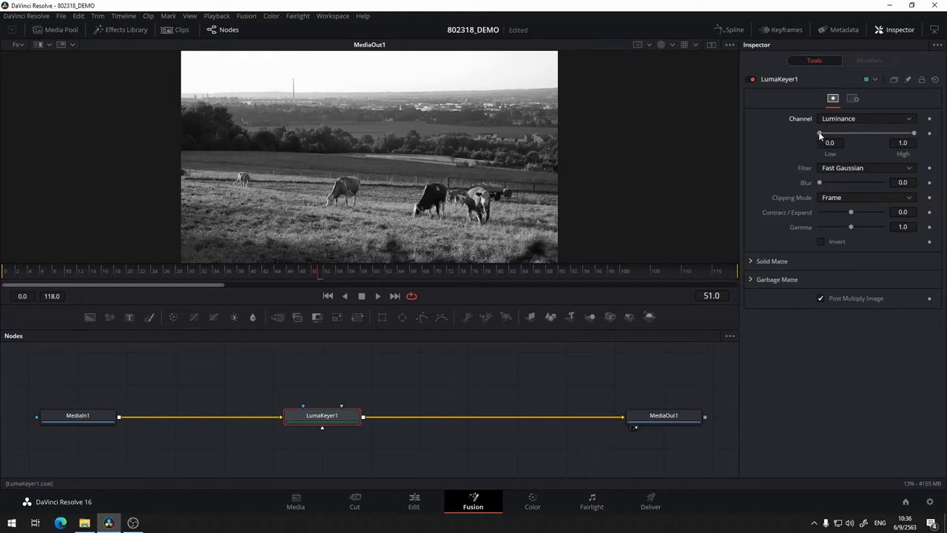
Set the luma key to Low 0.711, High 0.9, Blur 0 and Contract/Expand -0.08
mouse_move(820, 134)
mouse_down()
mouse_move(890, 130)
mouse_move(868, 129)
mouse_move(878, 134)
mouse_up()
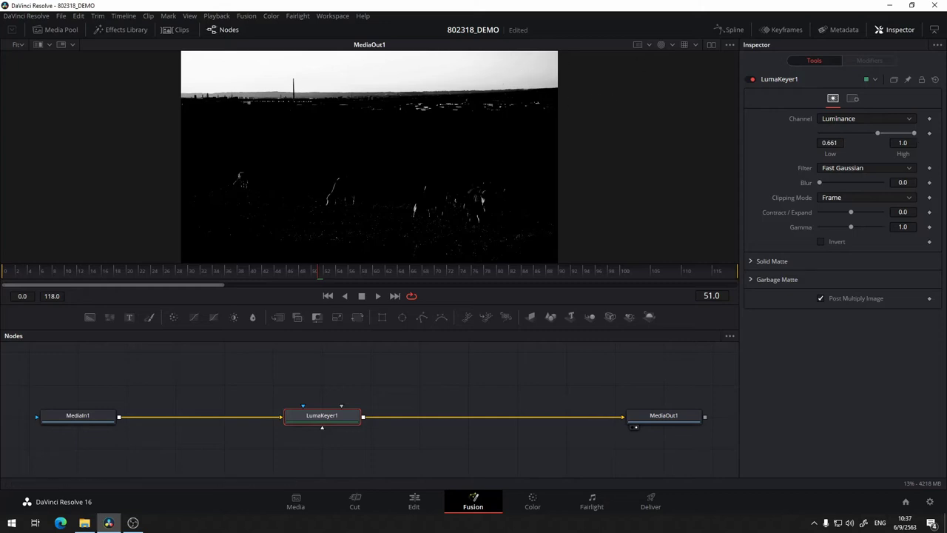
drag(915, 133, 903, 134)
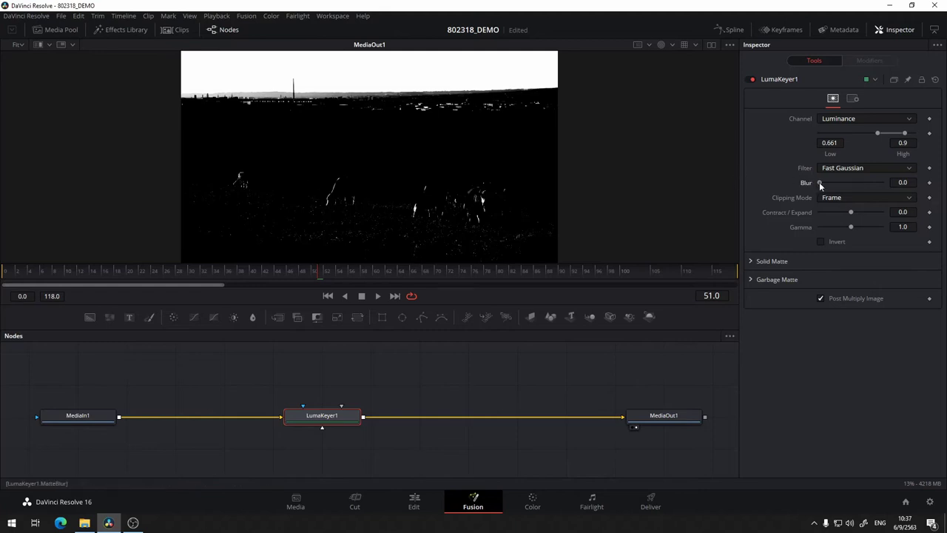
mouse_move(818, 181)
mouse_down()
mouse_move(807, 181)
mouse_move(835, 176)
mouse_up()
double_click(836, 175)
drag(877, 133, 881, 132)
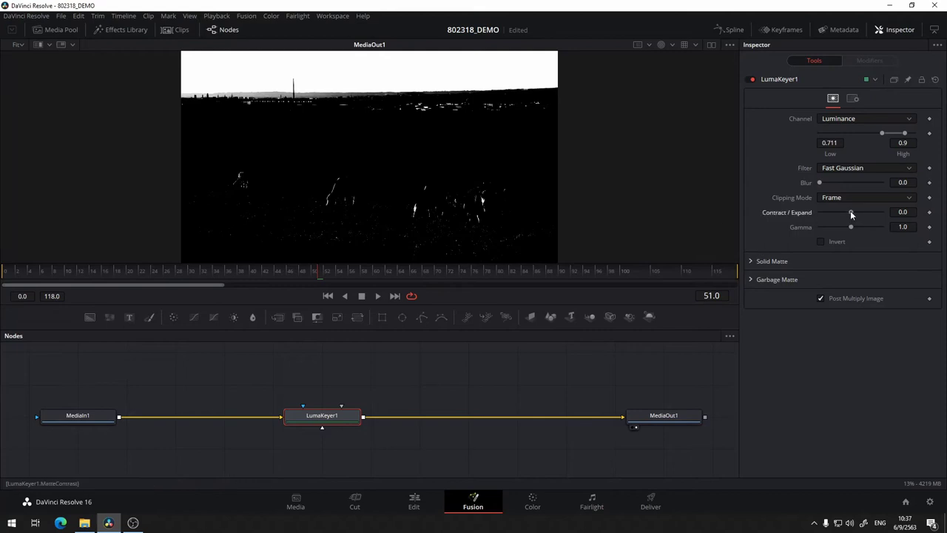
drag(849, 211, 848, 214)
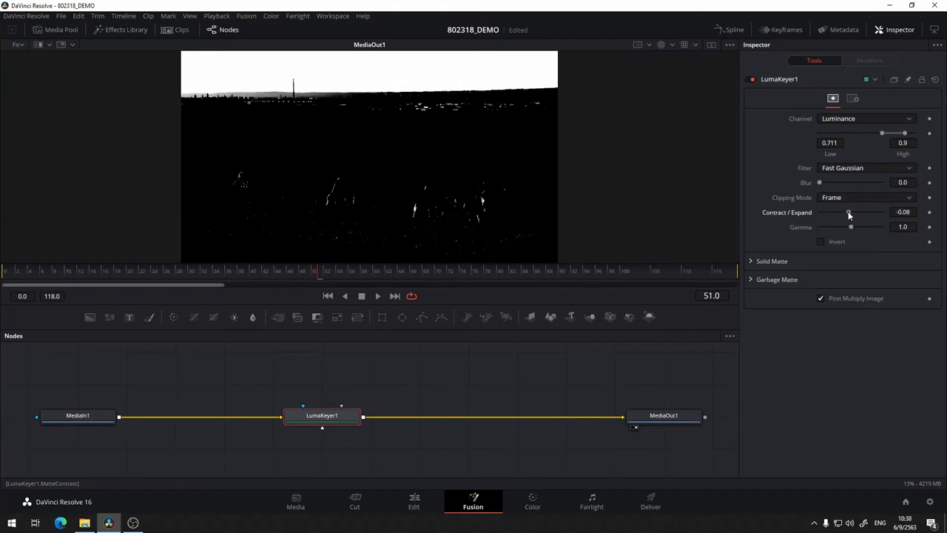
Preview Invert, raise Low to 0.744, enable Invert, and deselect the keyer
click(821, 241)
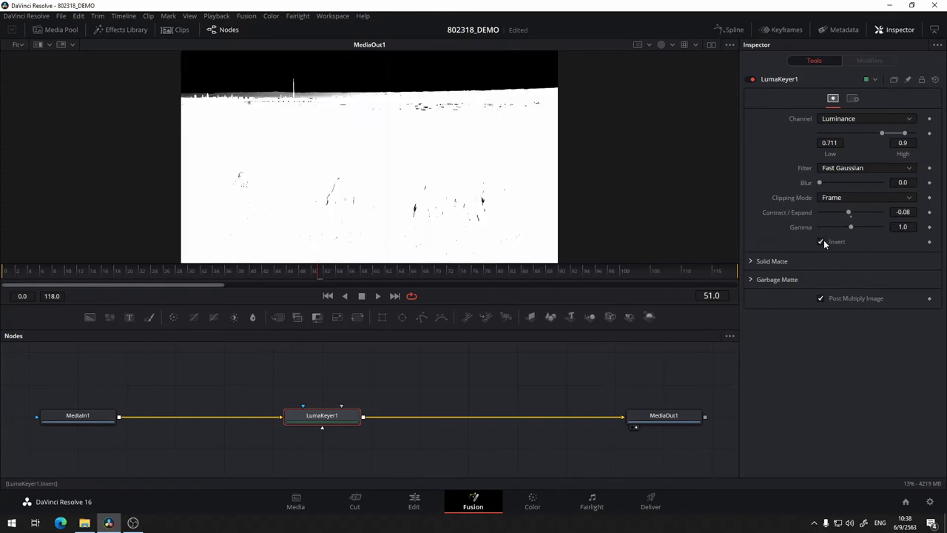
click(821, 242)
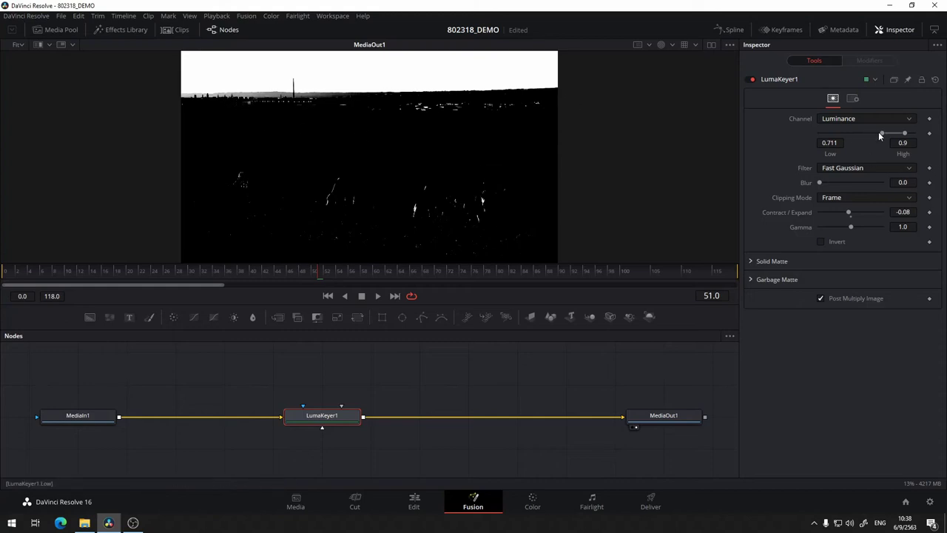
drag(881, 132, 885, 129)
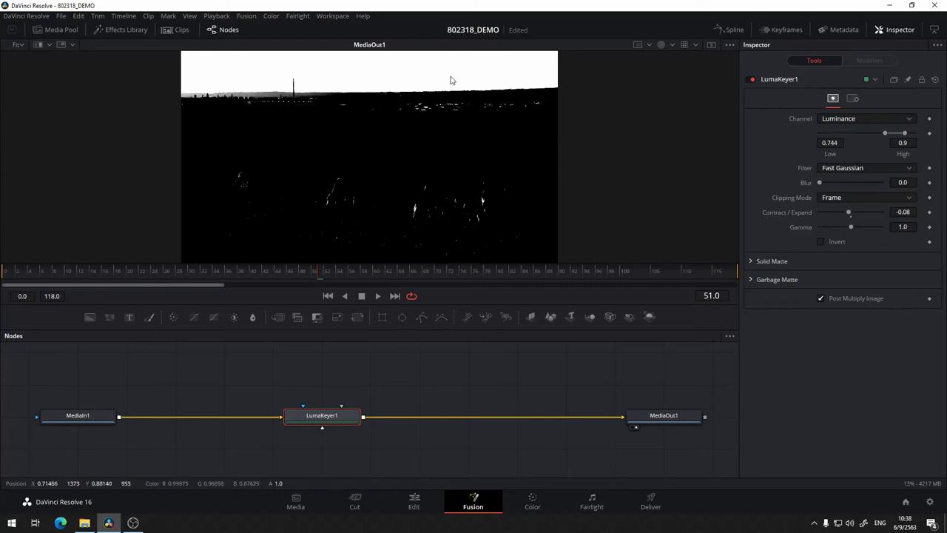
click(820, 242)
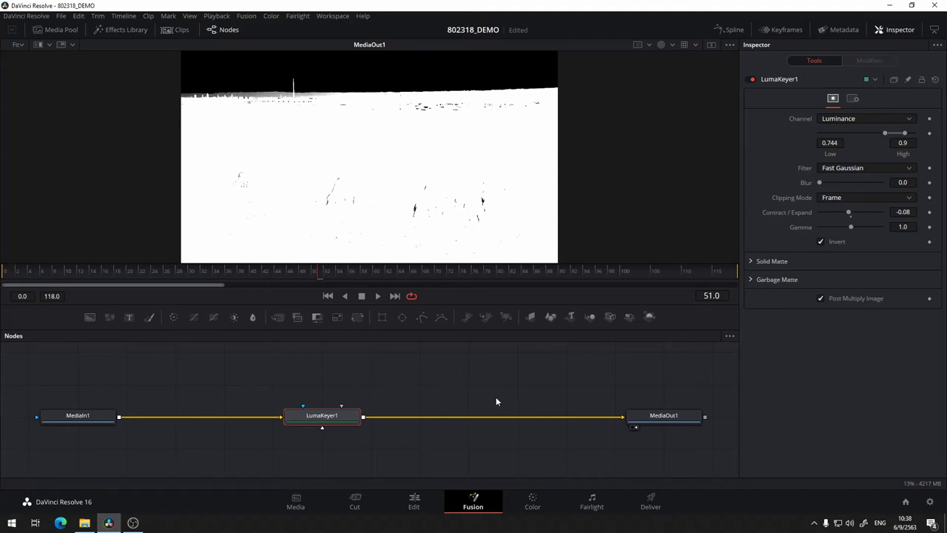
click(402, 367)
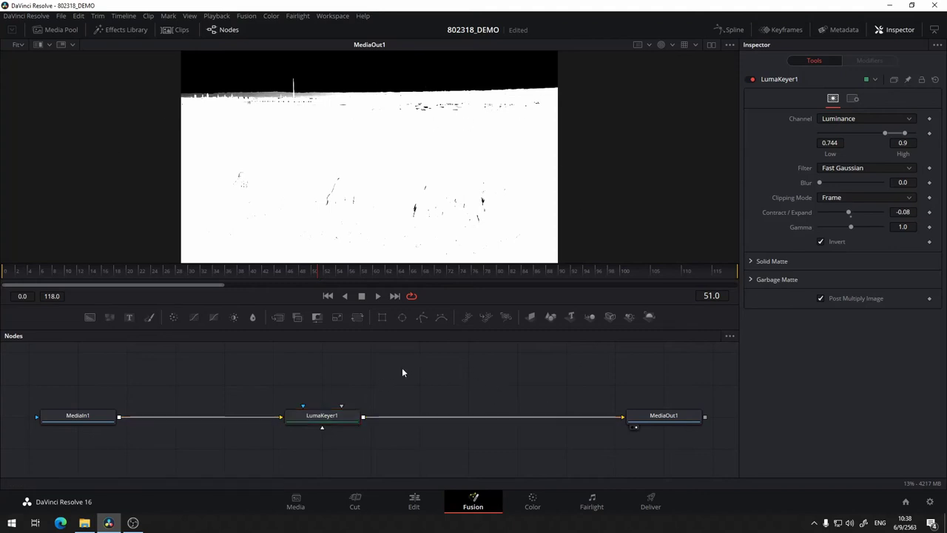
Add a Polygon mask and place its first points along the horizon
click(421, 315)
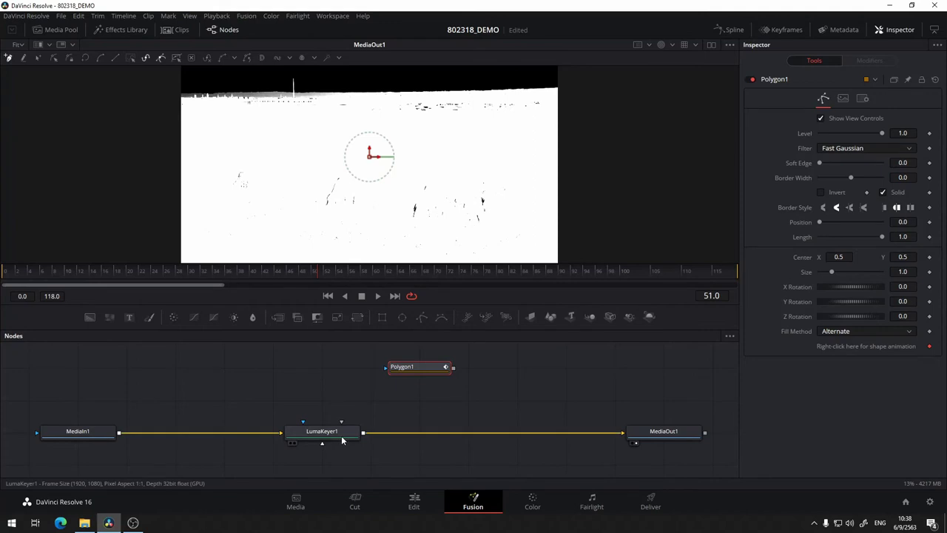
click(171, 99)
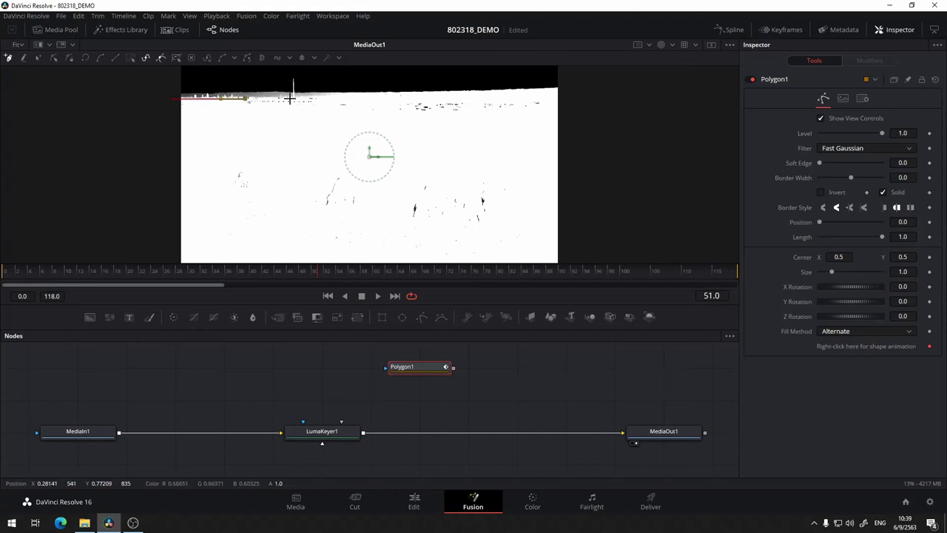
click(345, 94)
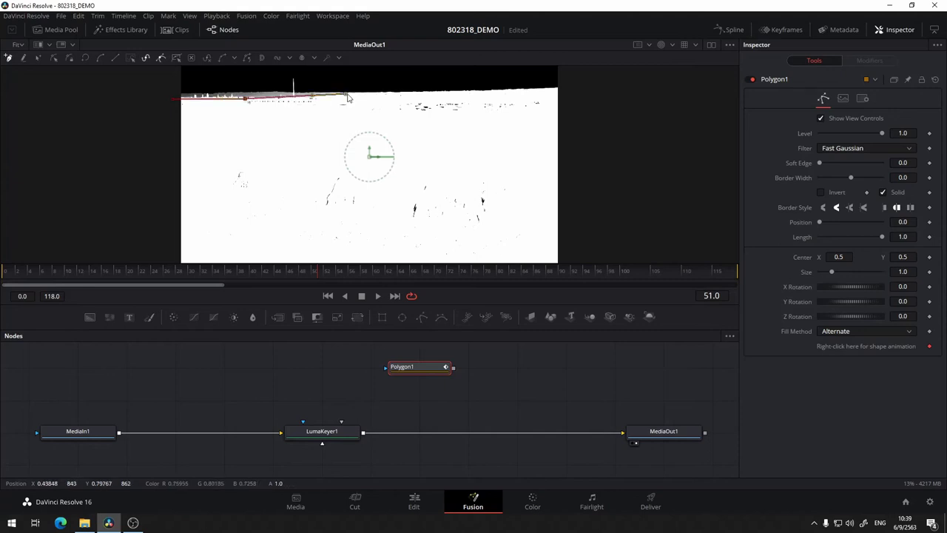
click(511, 93)
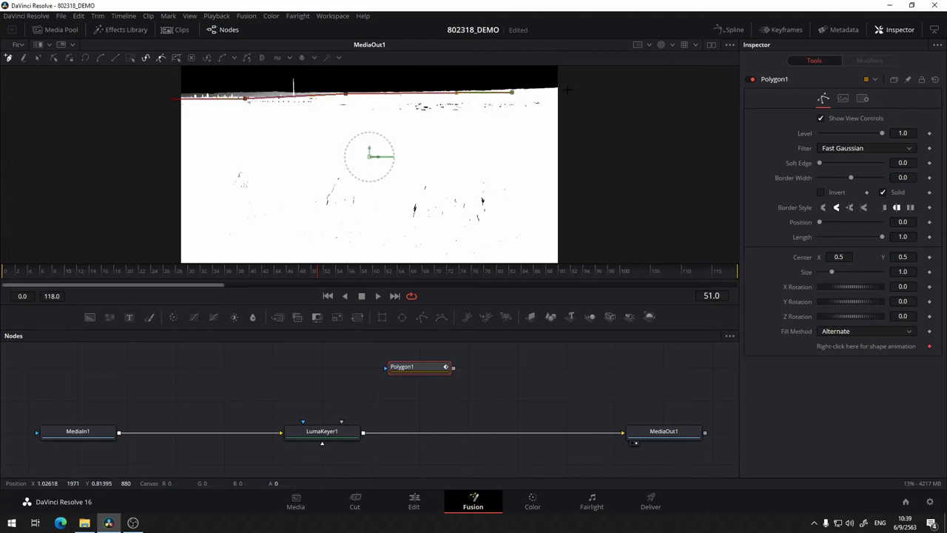
click(567, 89)
Extend the polygon down the sides and across the bottom, closing it on the first point
scroll(582, 244, down, 2)
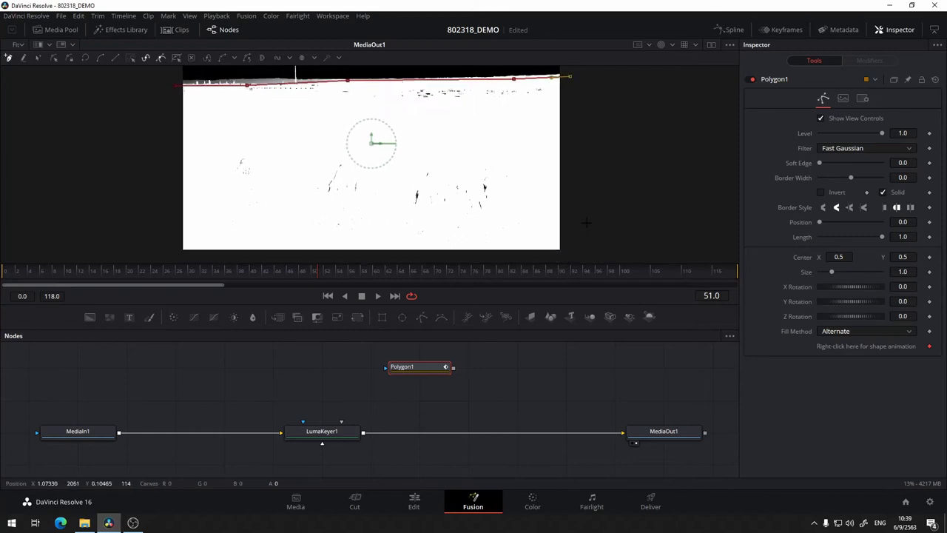
click(576, 183)
click(578, 242)
click(143, 243)
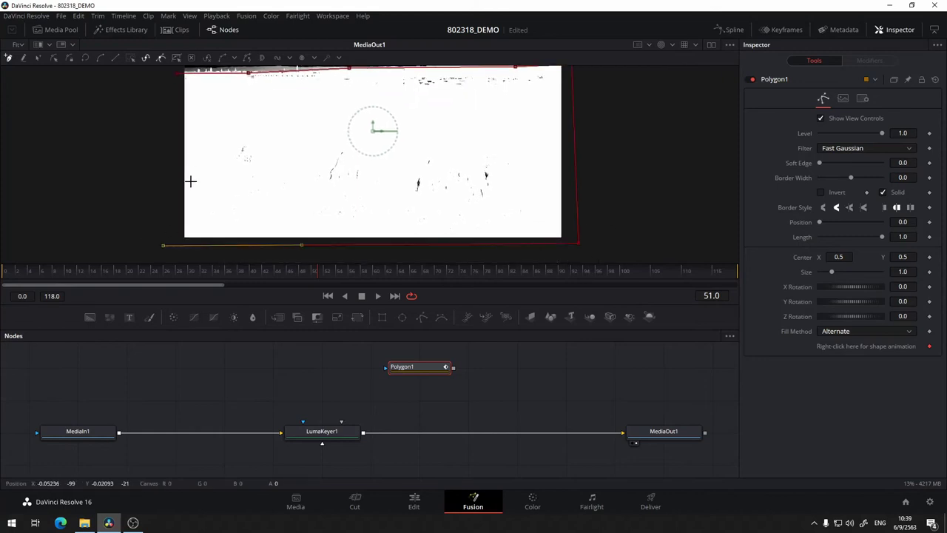
scroll(190, 182, up, 4)
click(166, 196)
click(176, 141)
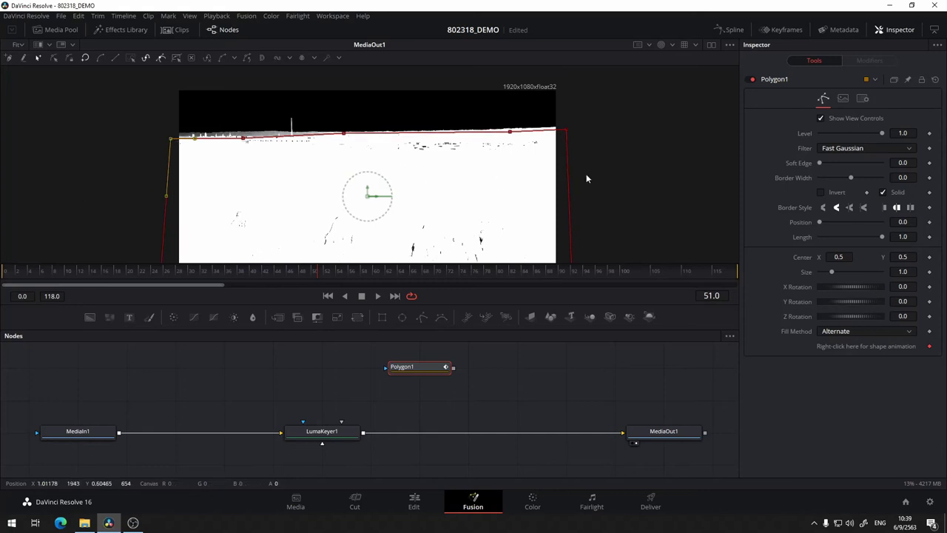
drag(607, 230, 631, 180)
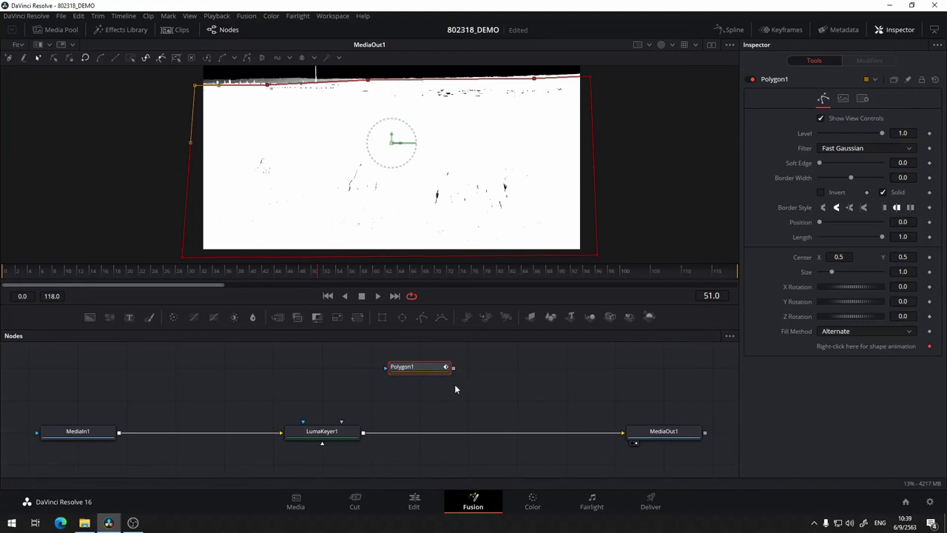
mouse_move(454, 389)
mouse_down()
mouse_move(516, 393)
mouse_move(339, 387)
mouse_move(469, 356)
mouse_move(391, 453)
mouse_up()
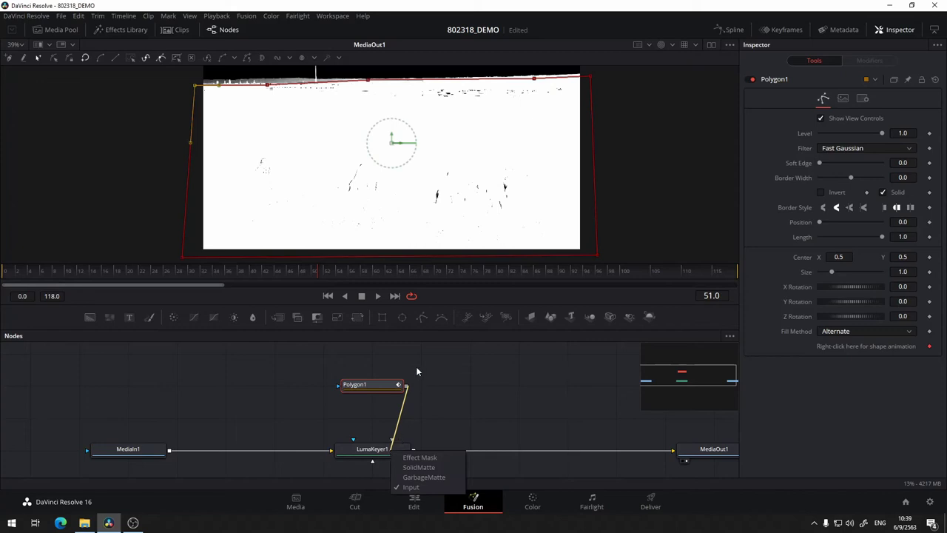
Feed Polygon1 into LumaKeyer1's SolidMatte, shift its horizon points to the skyline, and view in colour
click(418, 468)
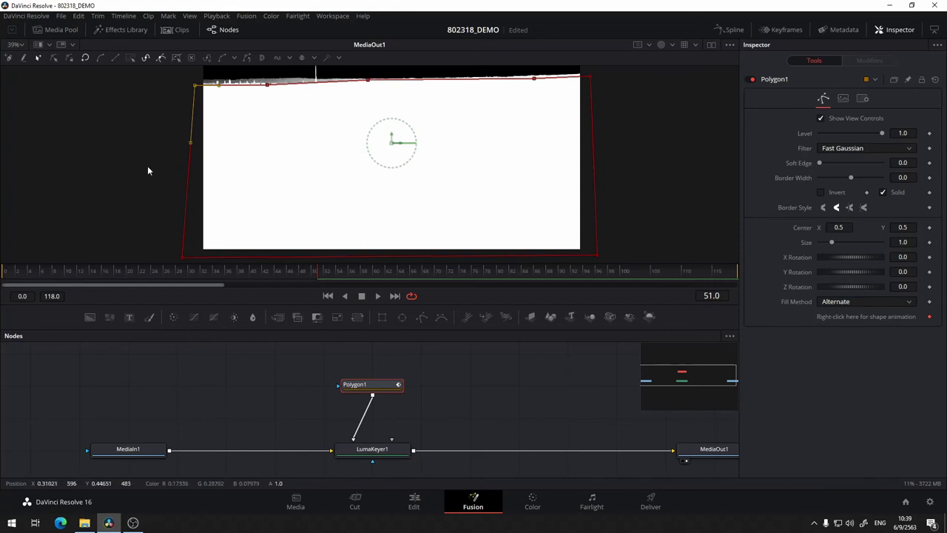
click(432, 395)
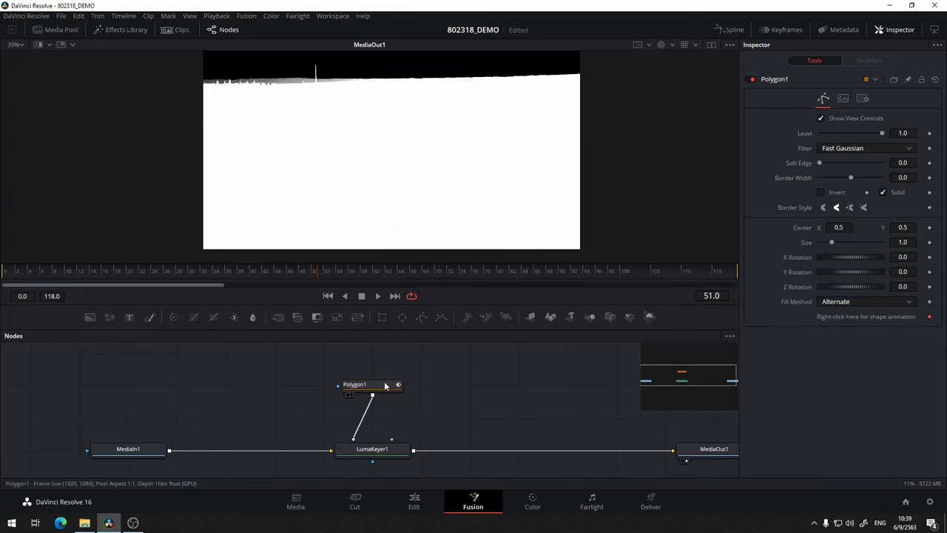
click(373, 384)
click(268, 86)
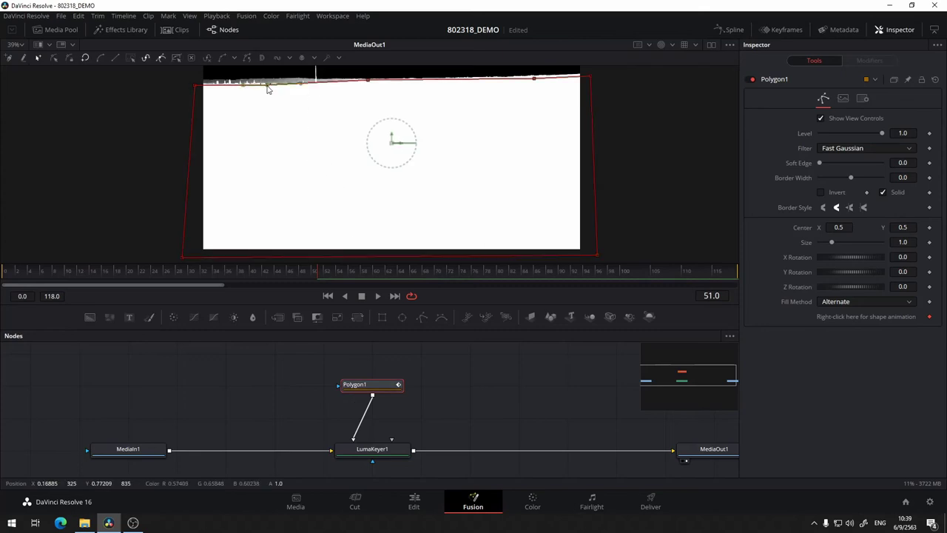
drag(268, 88, 328, 88)
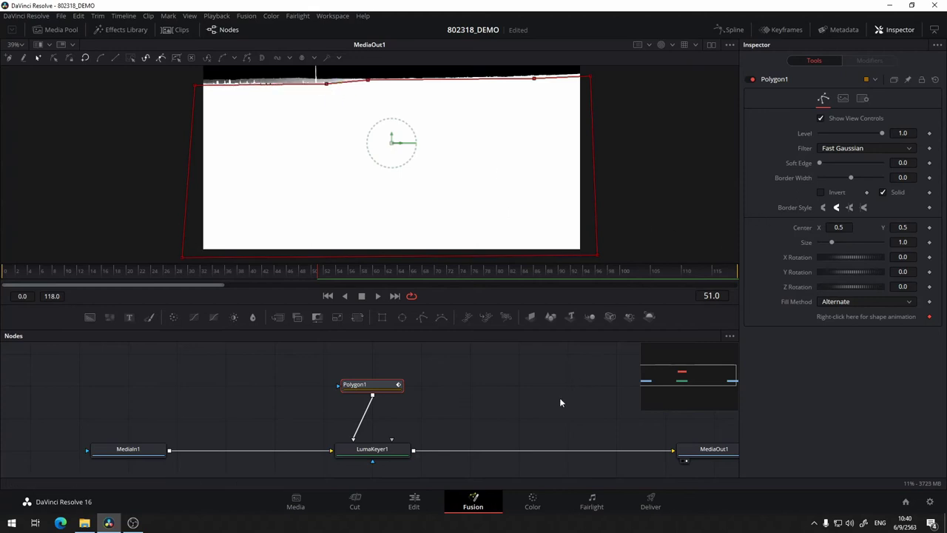
click(518, 406)
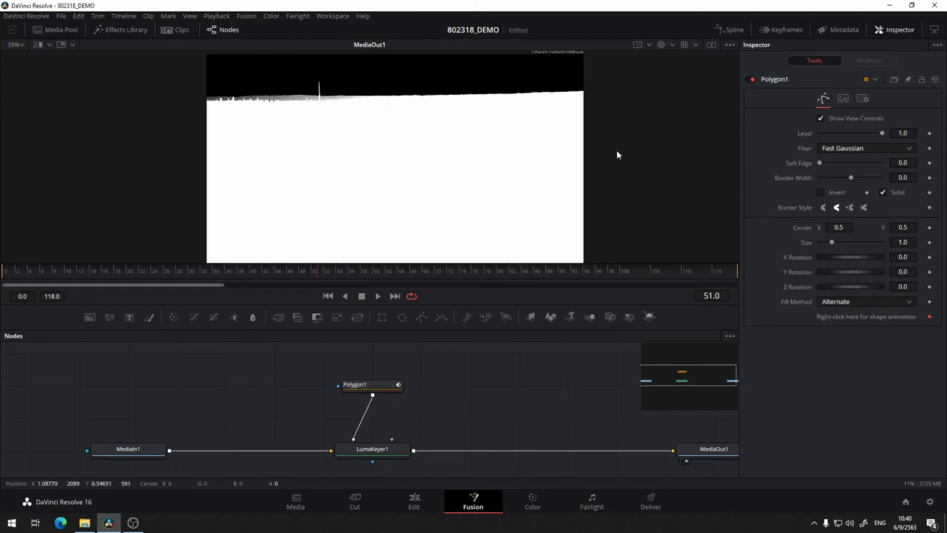
key(c)
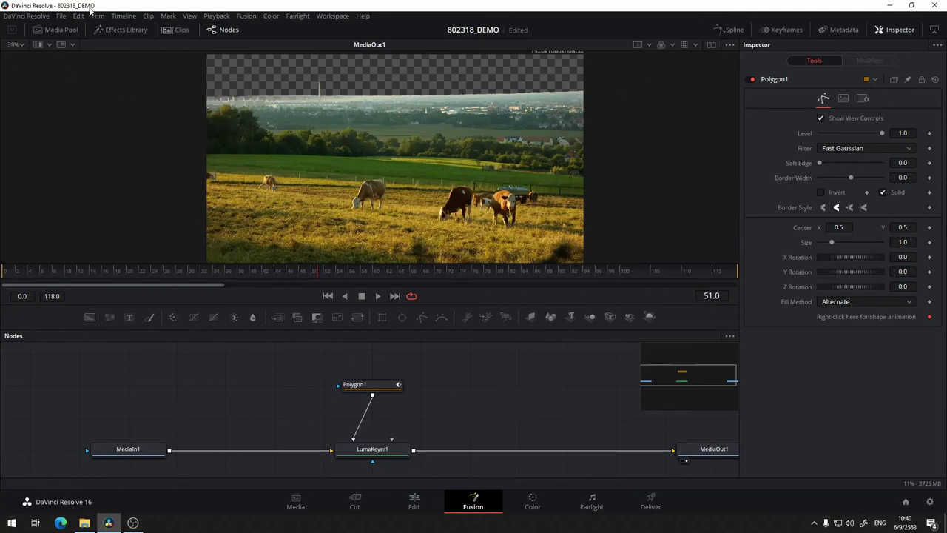
Drag pexels-lucian-petrean-3663368.jpg from the Media Pool into the node graph as MediaIn2
click(59, 31)
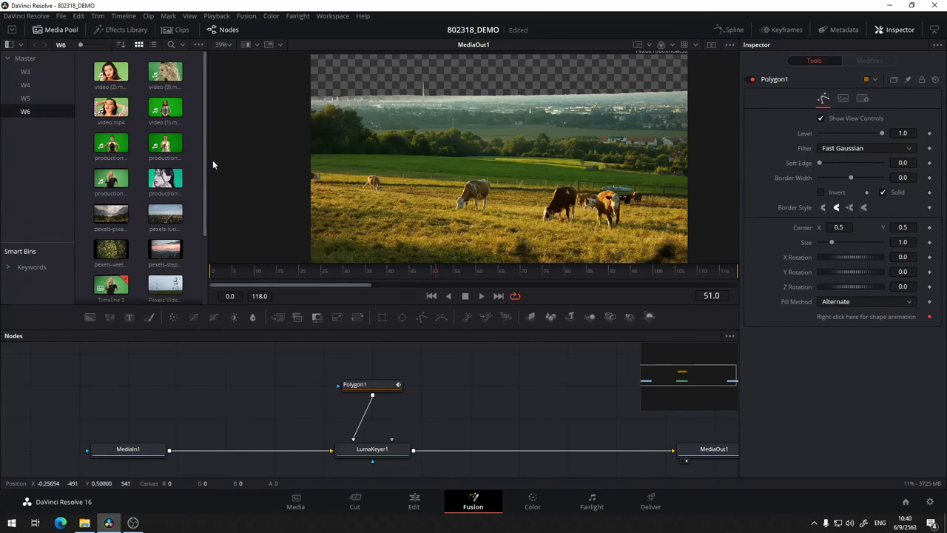
drag(206, 203, 198, 308)
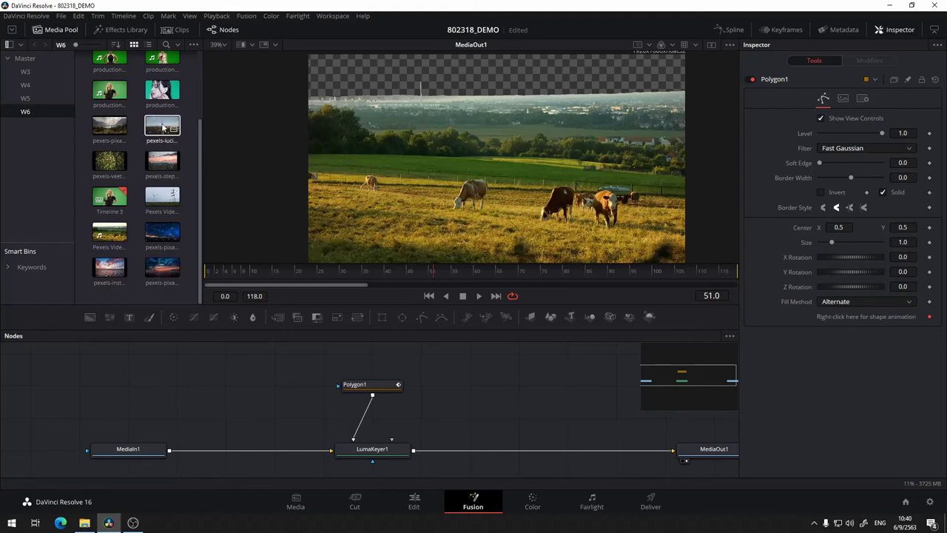
drag(162, 128, 529, 373)
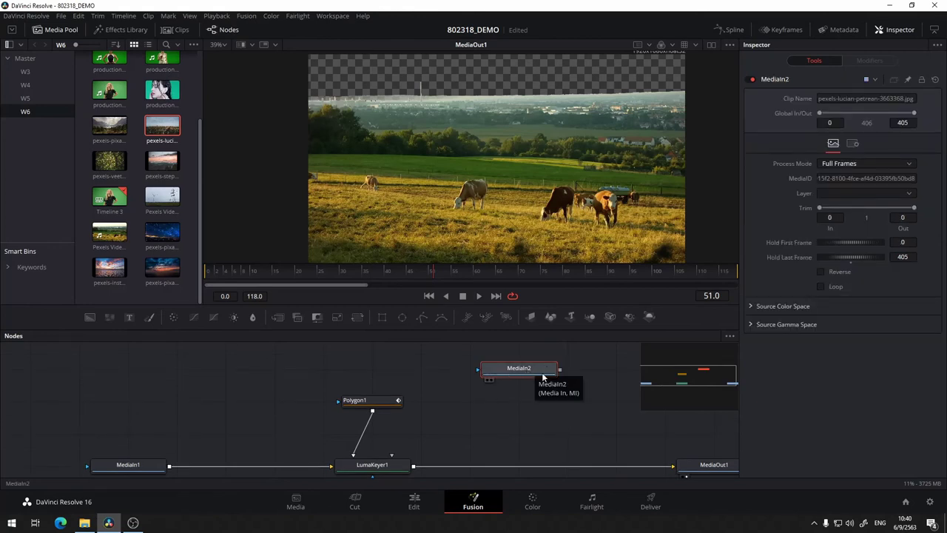
click(57, 30)
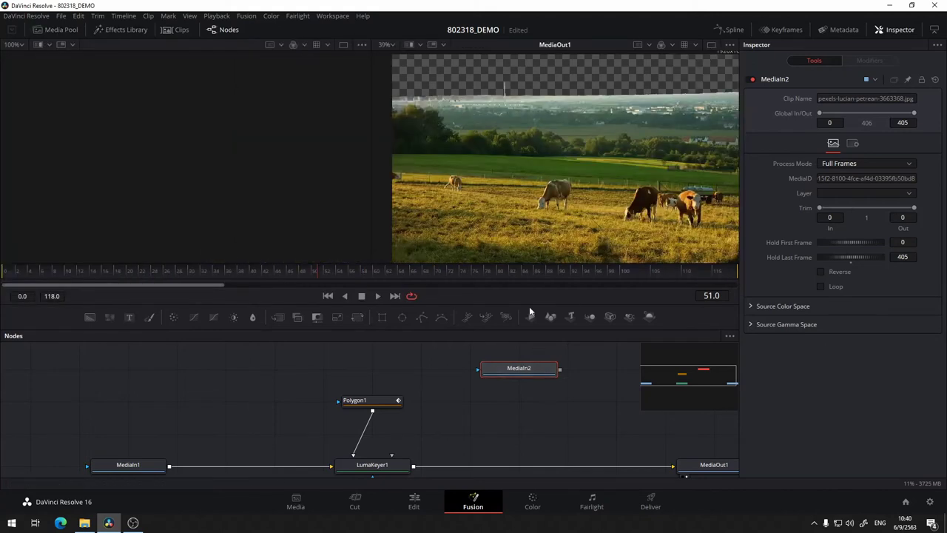
Show LumaKeyer1 in the left viewer and MediaIn2 at 9% in the right, keeping Full Frames
drag(370, 464, 222, 194)
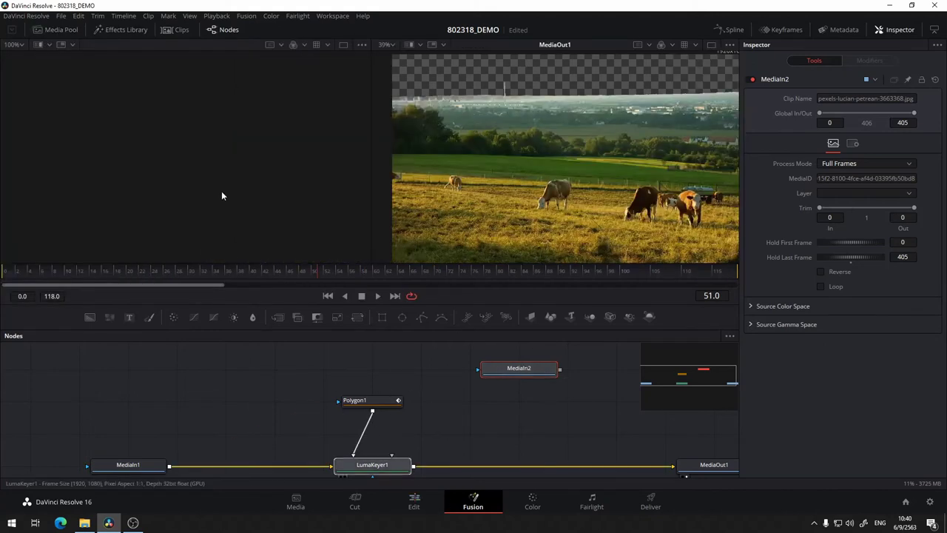
drag(516, 368, 532, 186)
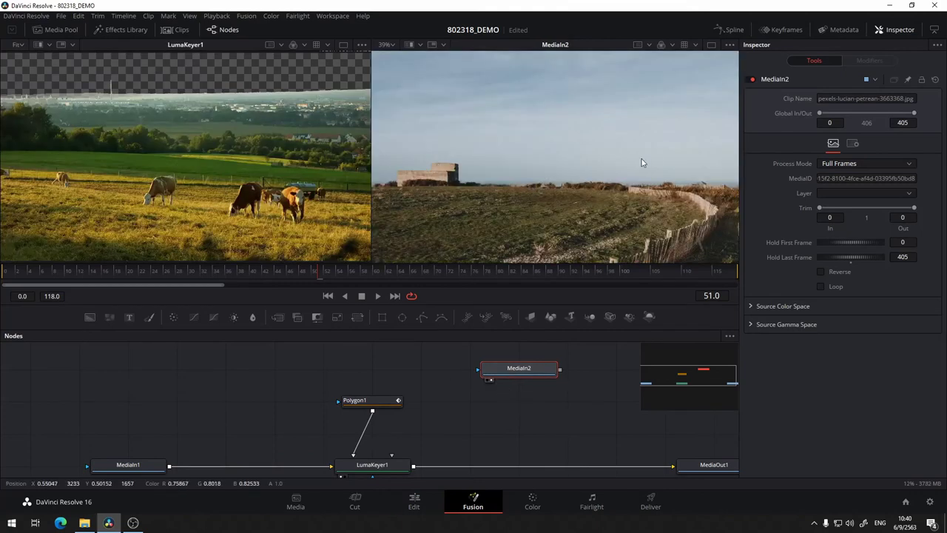
scroll(675, 131, down, 5)
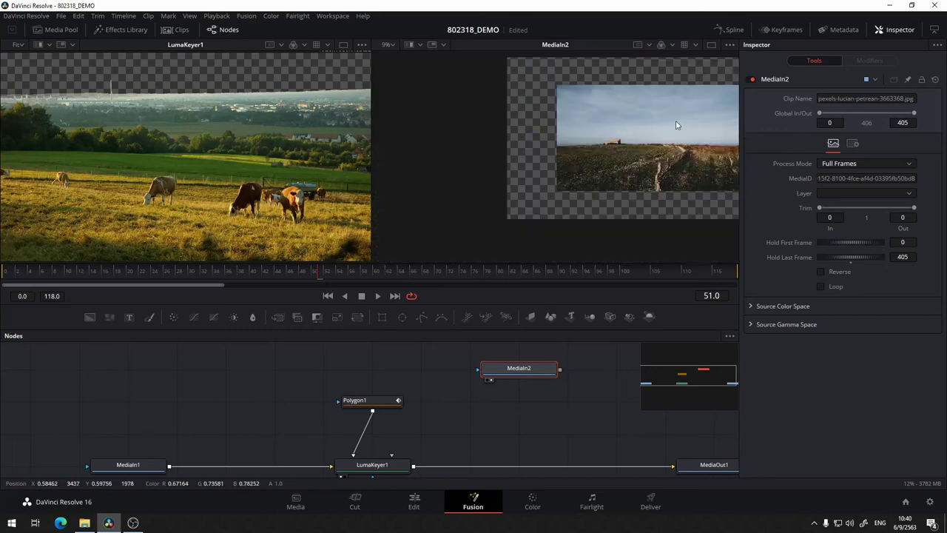
drag(587, 136, 571, 119)
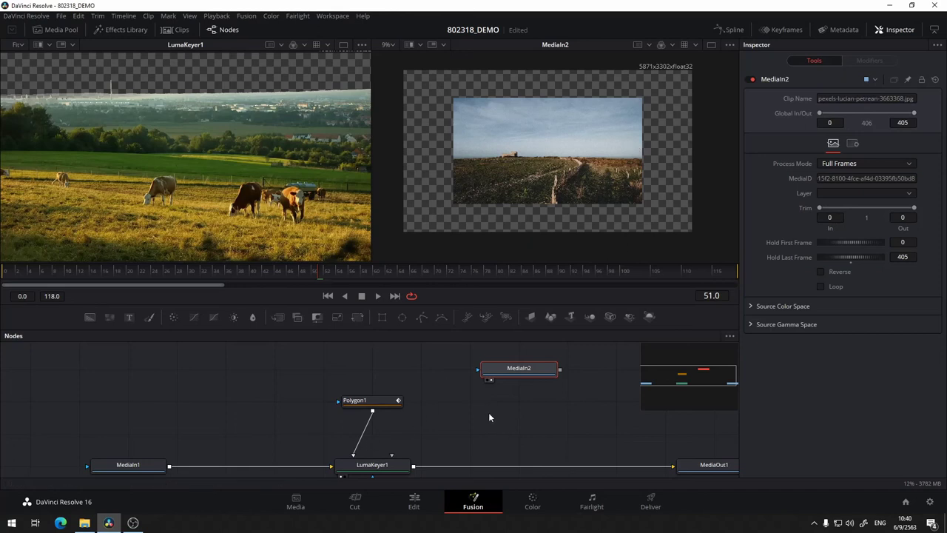
drag(488, 412, 542, 378)
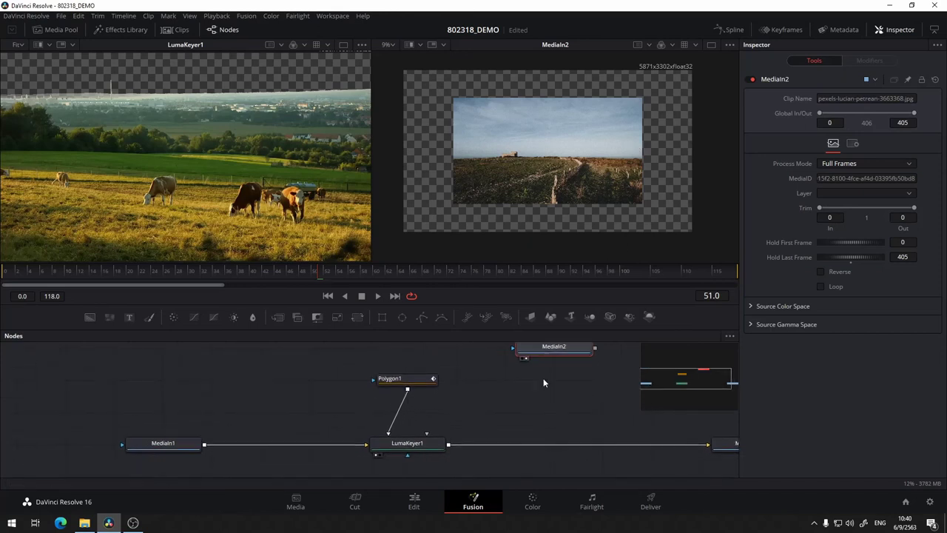
click(835, 164)
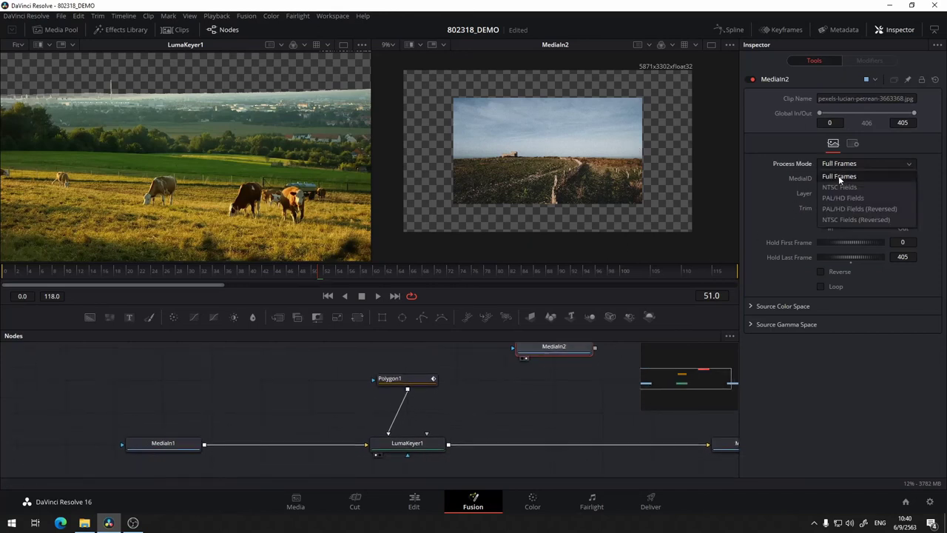
click(846, 164)
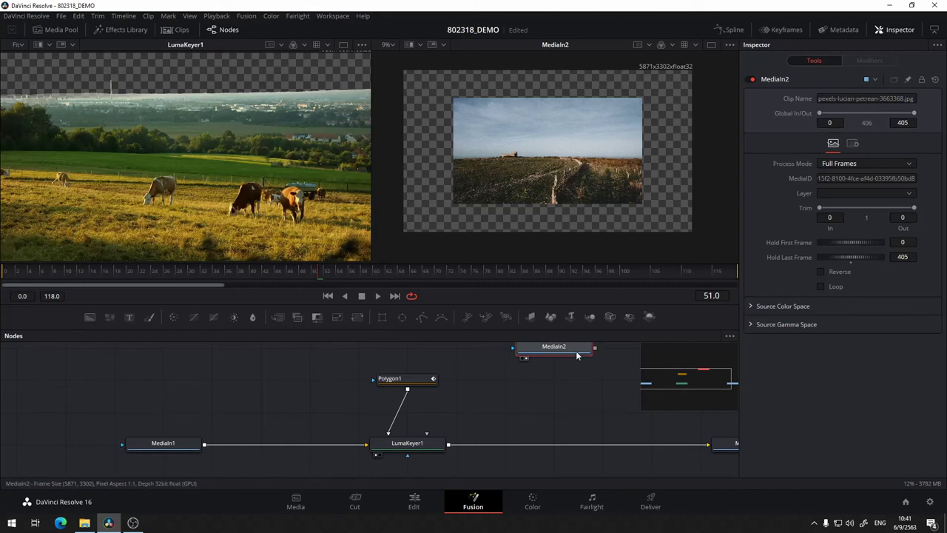
Add a 1920x1080 Resize node after MediaIn2 and place Resize1 directly below it
key(shift+space)
text(re)
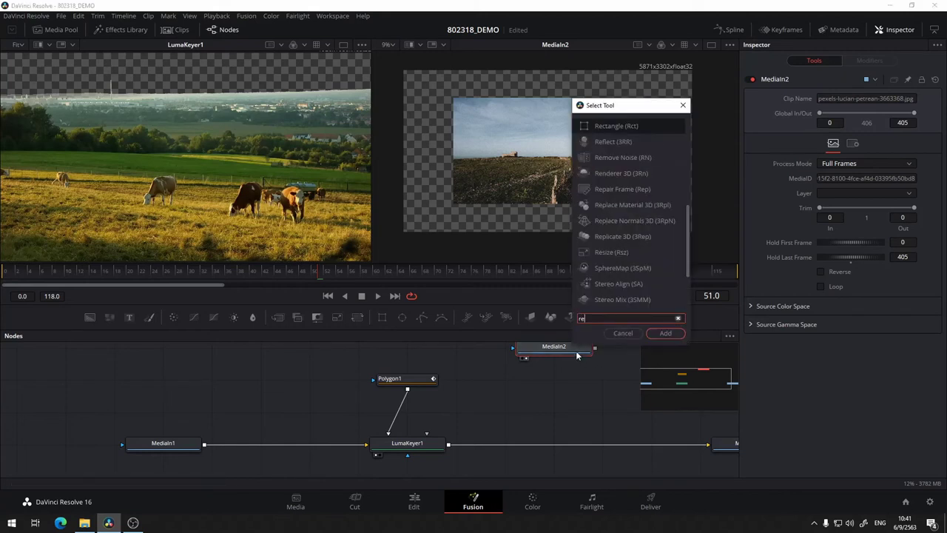
text(size)
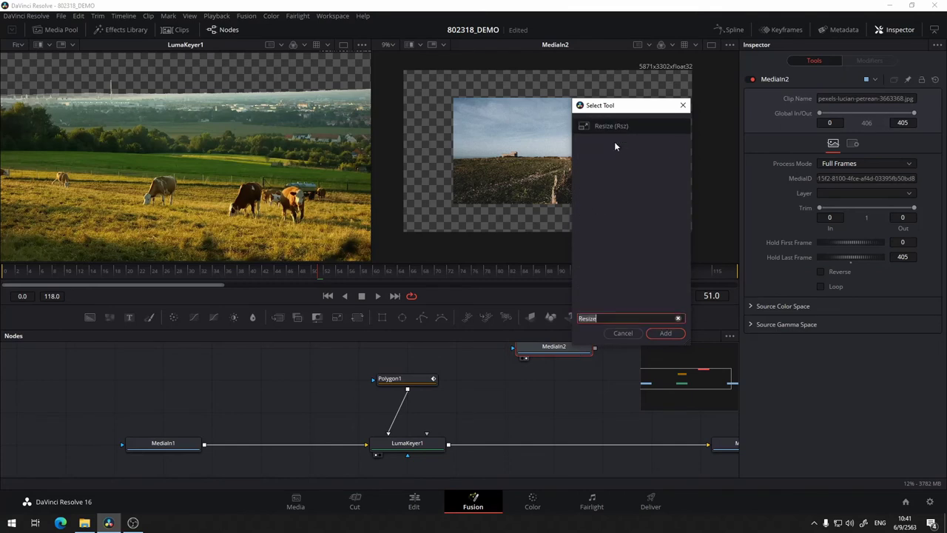
click(663, 333)
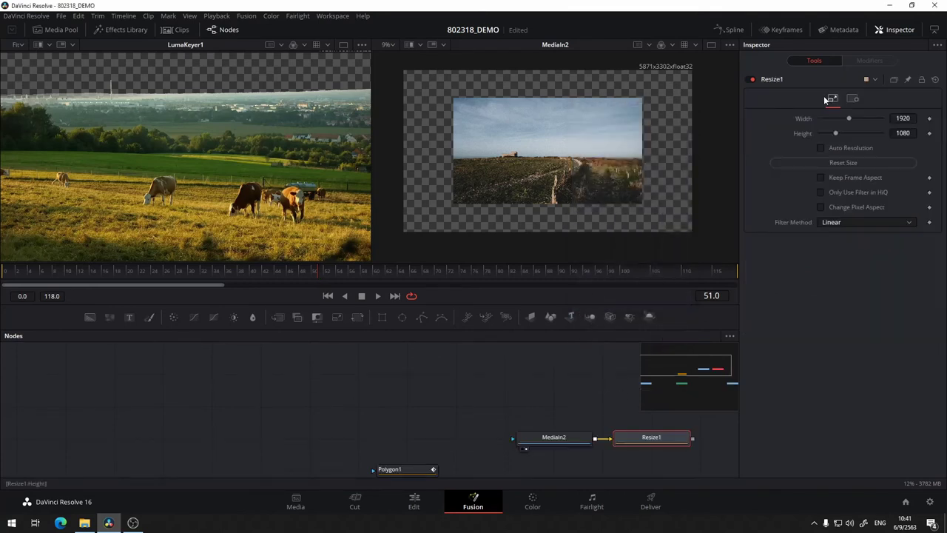
drag(509, 344, 470, 281)
drag(608, 372, 520, 403)
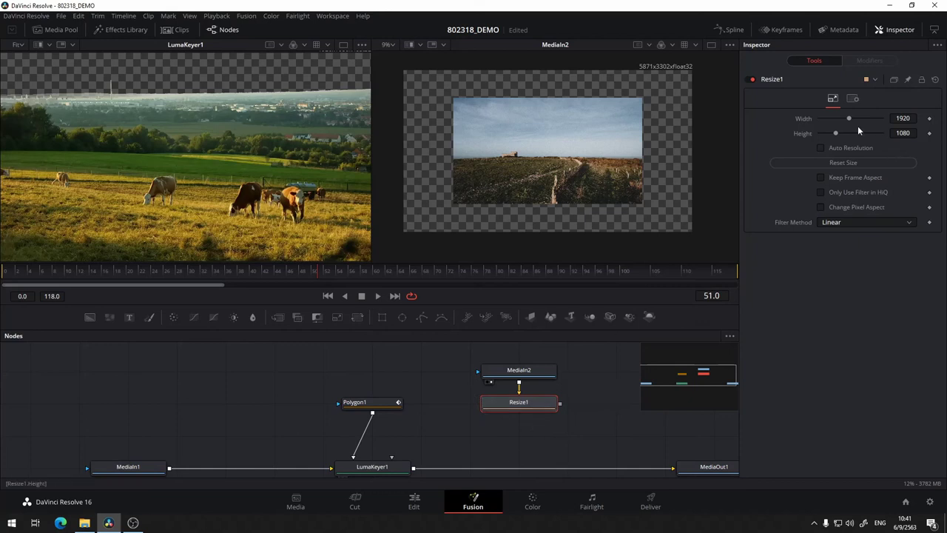
drag(539, 378, 539, 376)
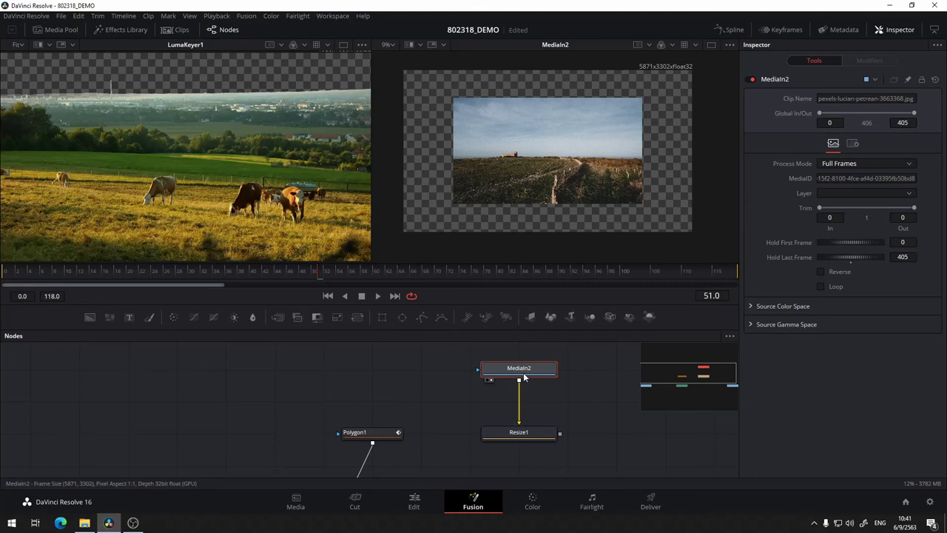
Insert Transform1 between MediaIn2 and Resize1, scaling the sky photo to Size 1.63
key(shift+space)
text(t)
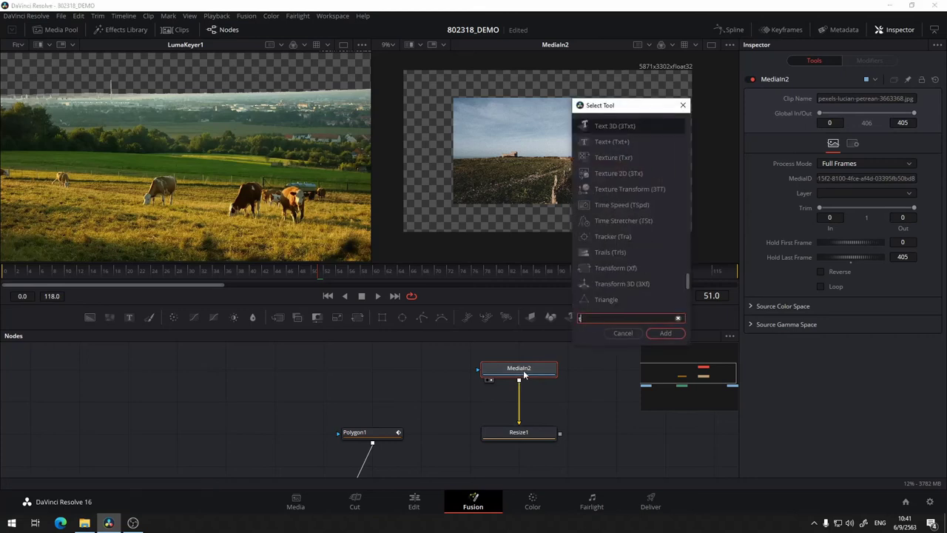
text(ra)
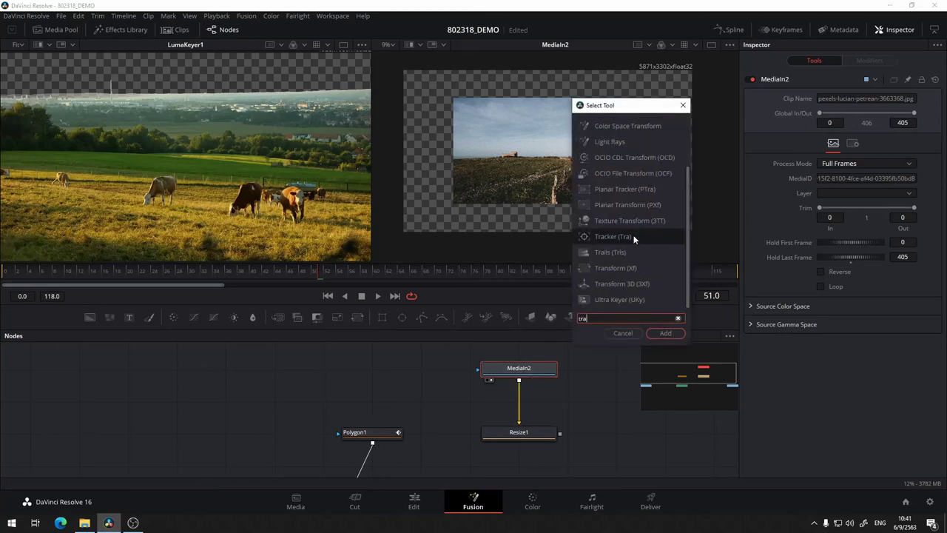
click(621, 270)
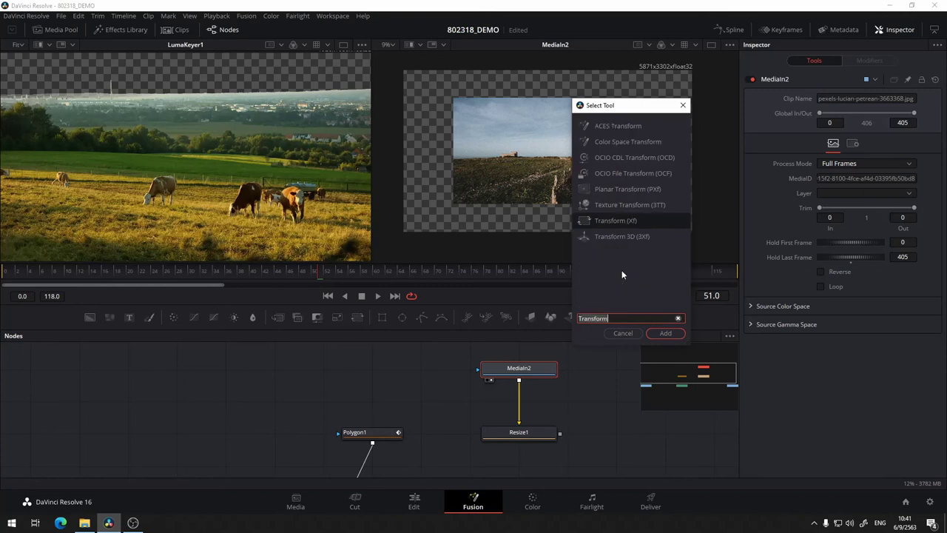
click(676, 336)
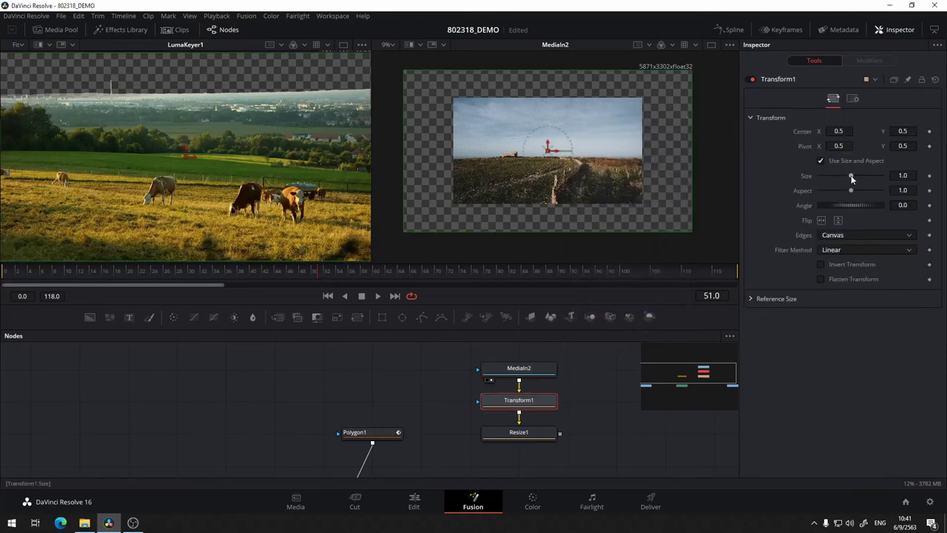
drag(850, 177, 855, 176)
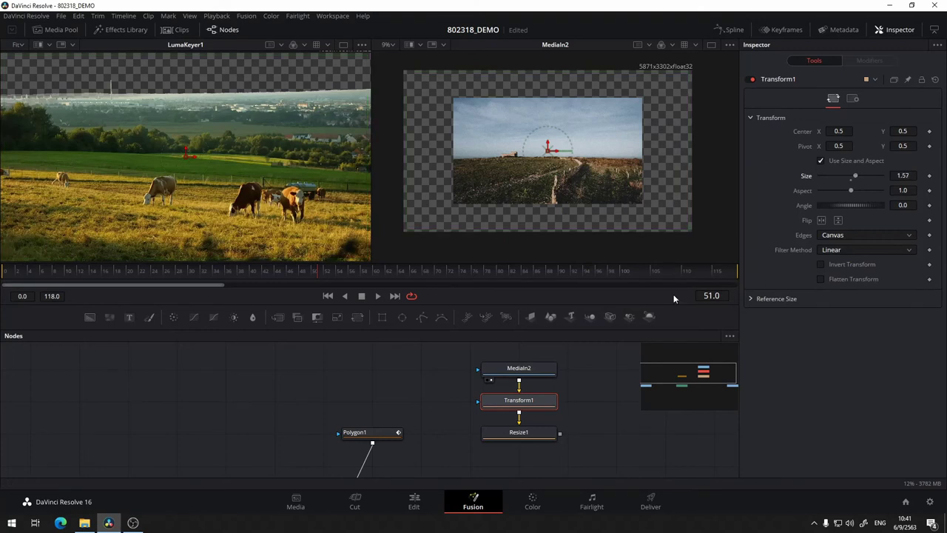
key(2)
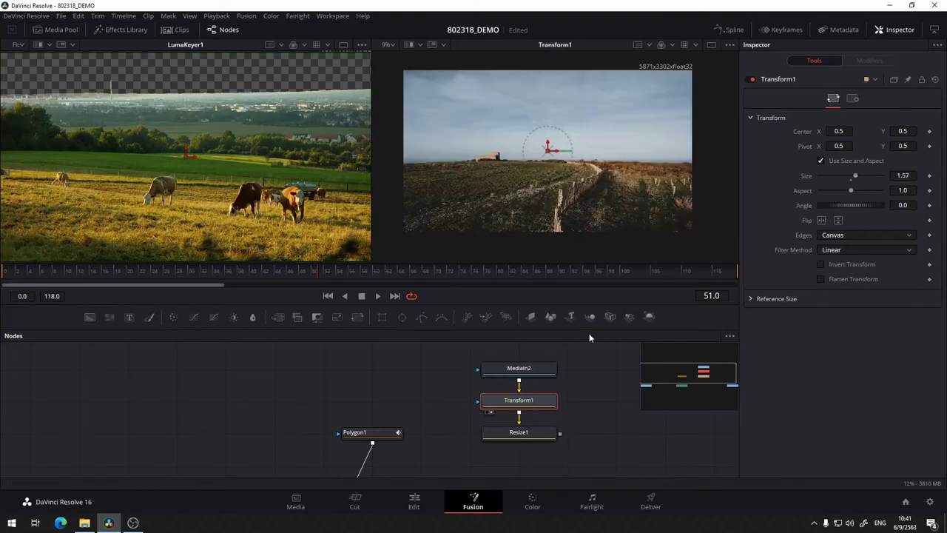
drag(856, 177, 855, 177)
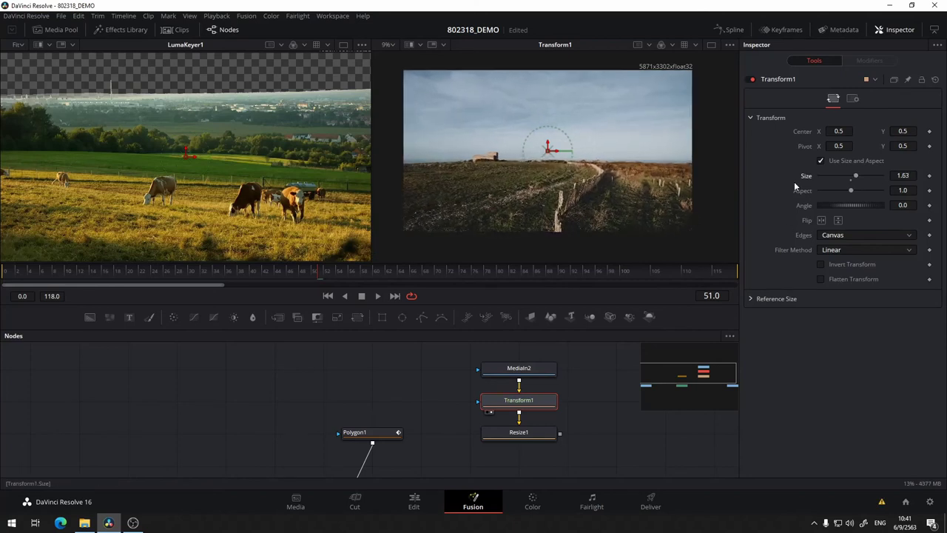
click(532, 433)
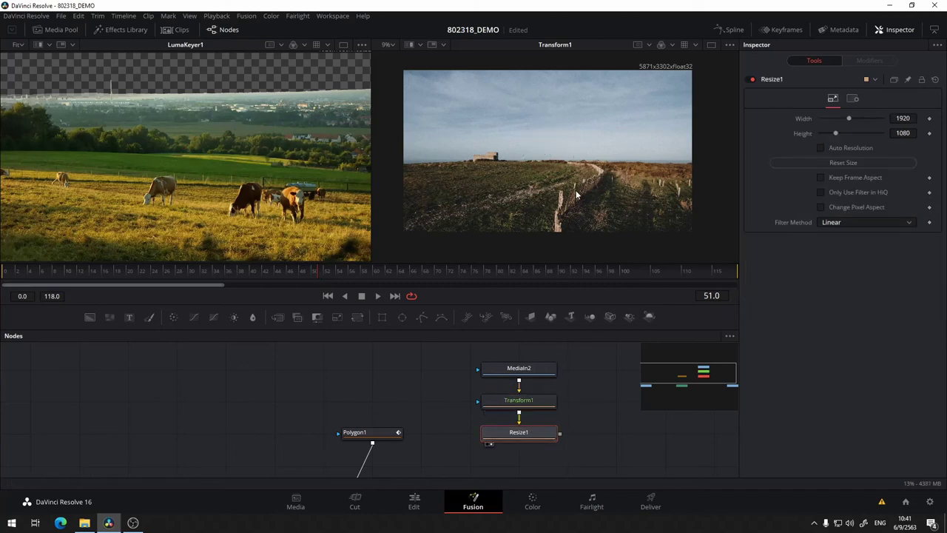
Show the Resize1 output in the right viewer with zoom set to Fit
key(2)
mouse_move(605, 425)
mouse_down()
mouse_move(601, 357)
mouse_move(542, 379)
mouse_up()
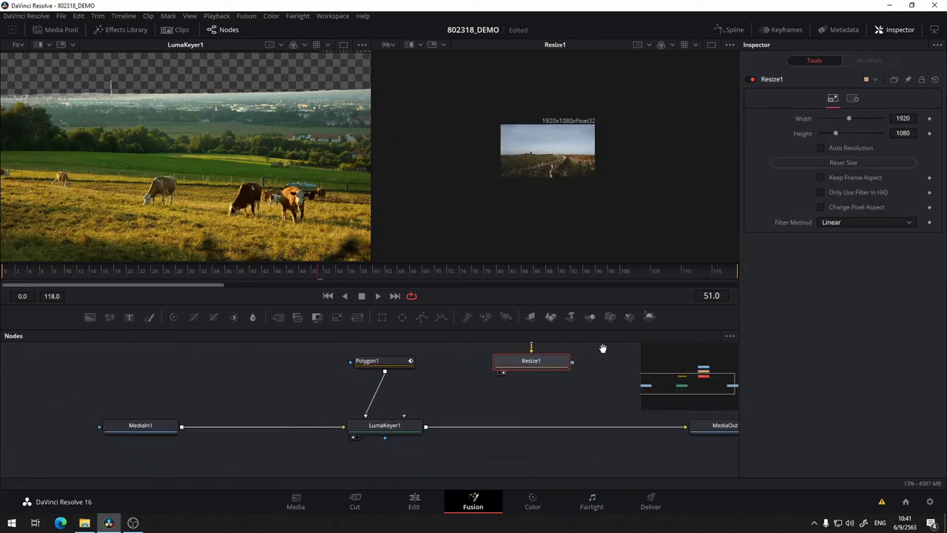
click(392, 45)
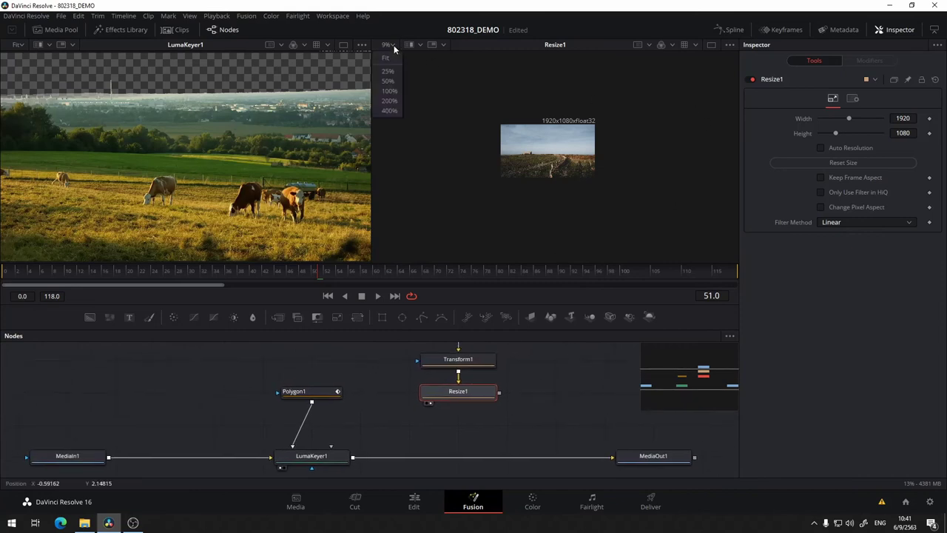
click(392, 59)
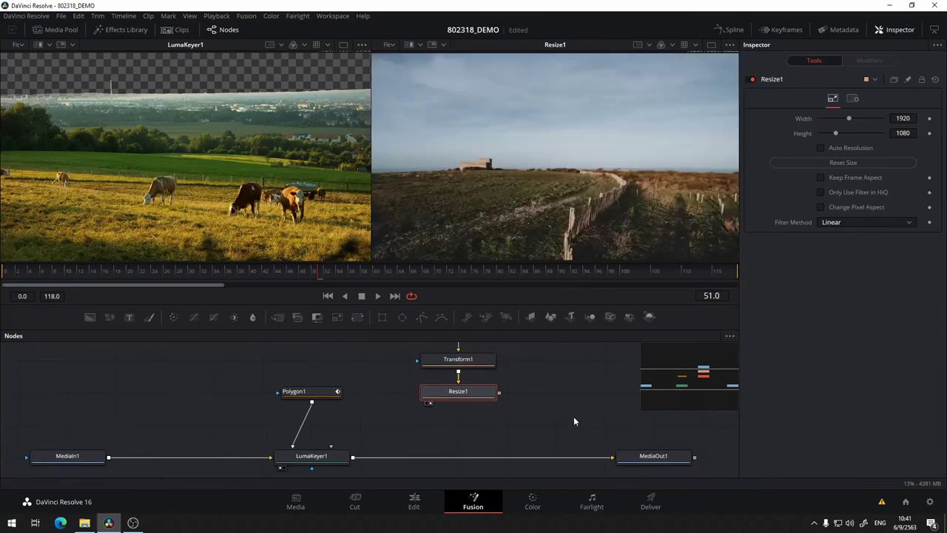
Pan the node graph so MediaIn1, LumaKeyer1, MediaOut1 and Resize1 are all visible
mouse_move(566, 418)
mouse_down()
mouse_move(573, 360)
mouse_move(502, 439)
mouse_up()
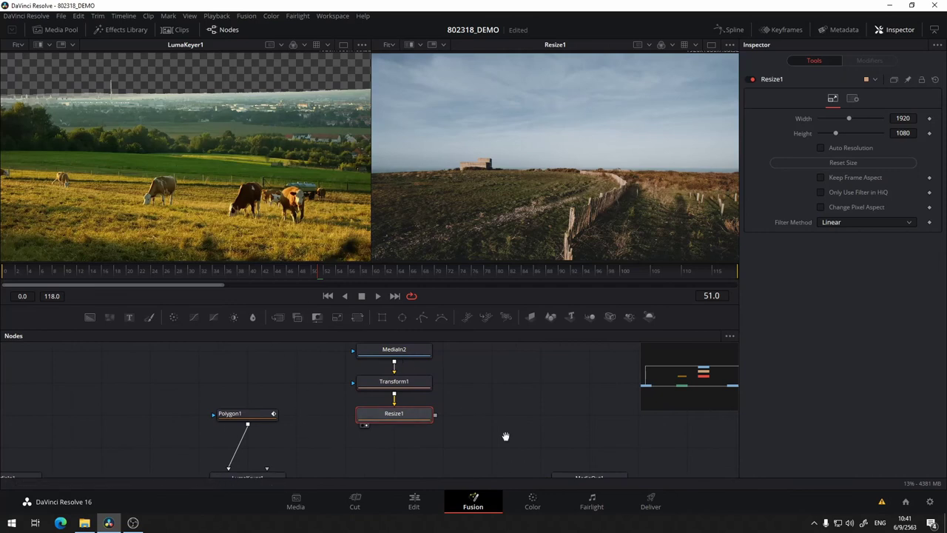
drag(505, 436, 523, 375)
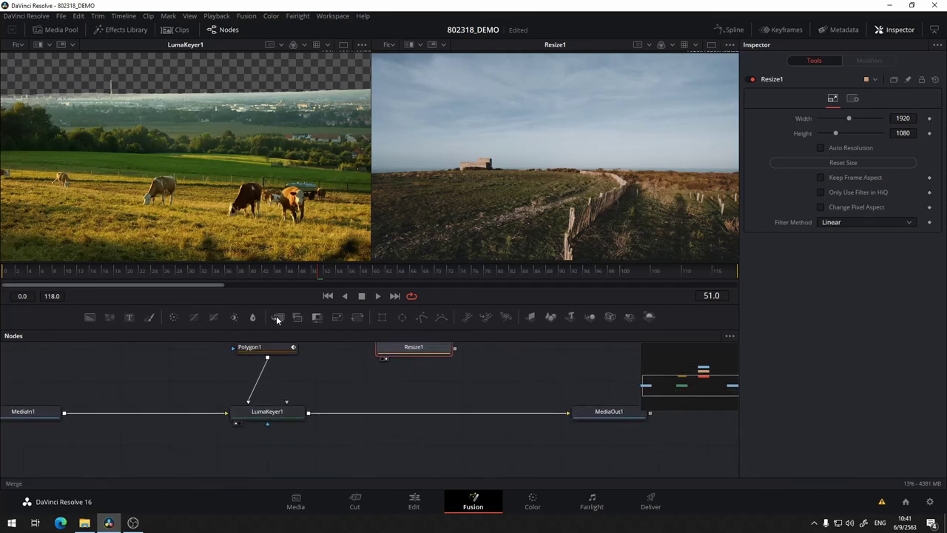
click(487, 386)
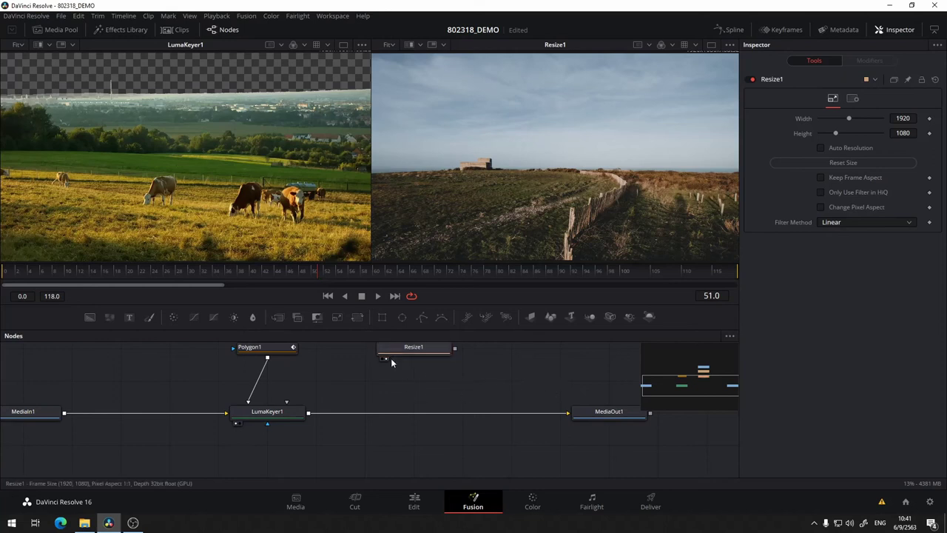
click(409, 354)
scroll(411, 352, up, 1)
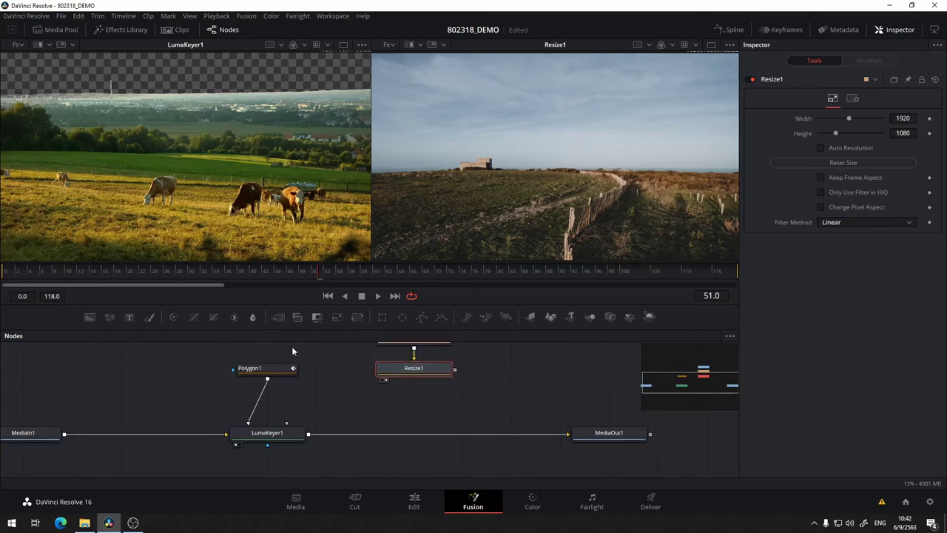
click(287, 437)
click(428, 370)
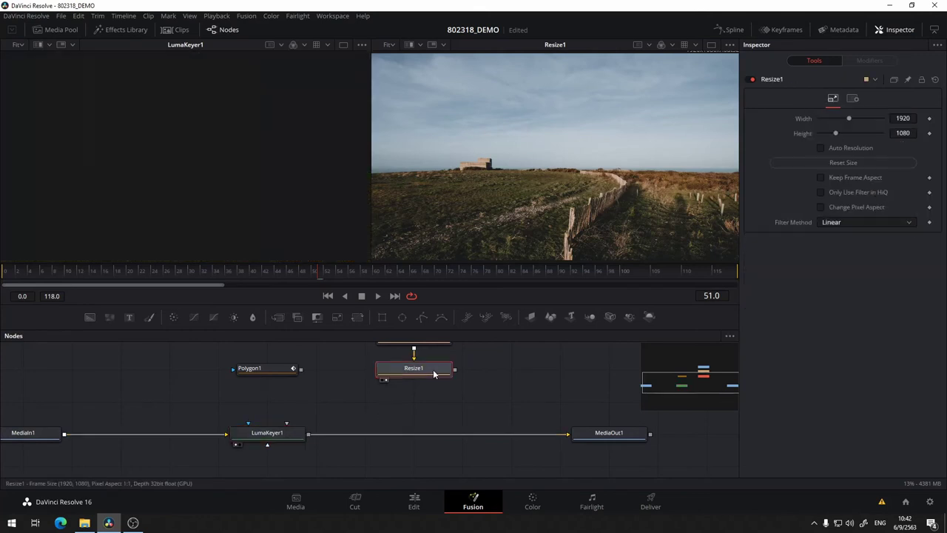
drag(267, 379, 247, 423)
Drop Merge1 onto the LumaKeyer1–MediaOut1 link, feed Resize1 into it, and view Merge1
click(407, 405)
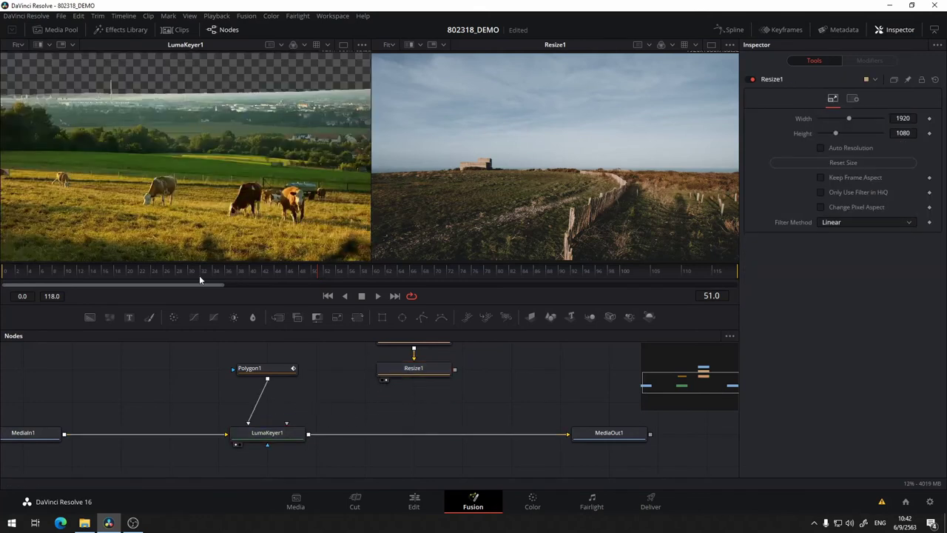
mouse_move(274, 317)
mouse_down()
mouse_move(401, 399)
mouse_move(433, 434)
mouse_up()
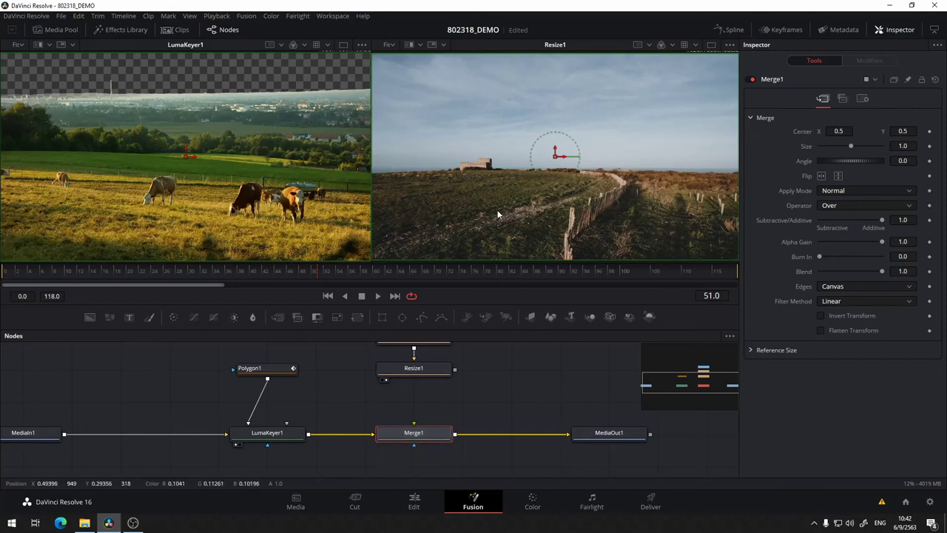
drag(454, 368, 447, 436)
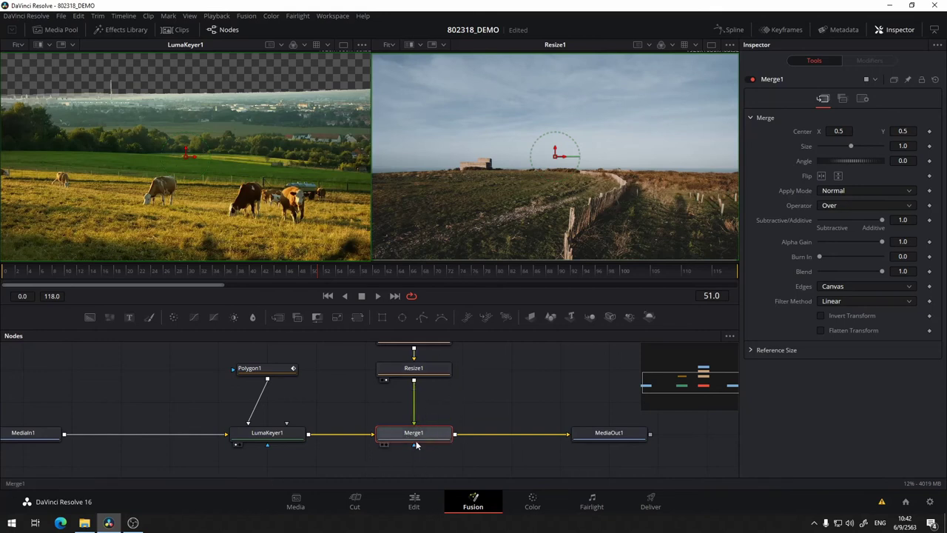
key(2)
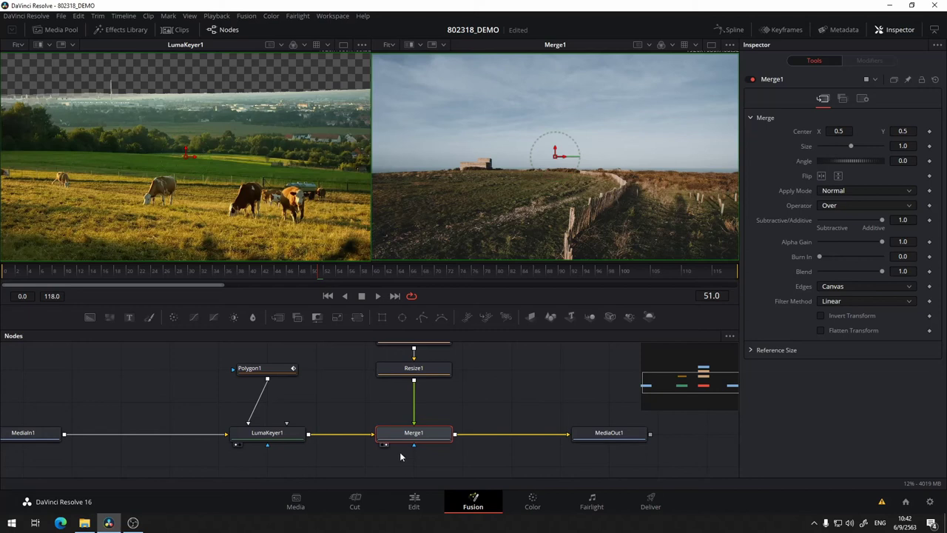
Swap Merge1's foreground and background inputs so the keyed cows sit over the sky
key(ctrl+t)
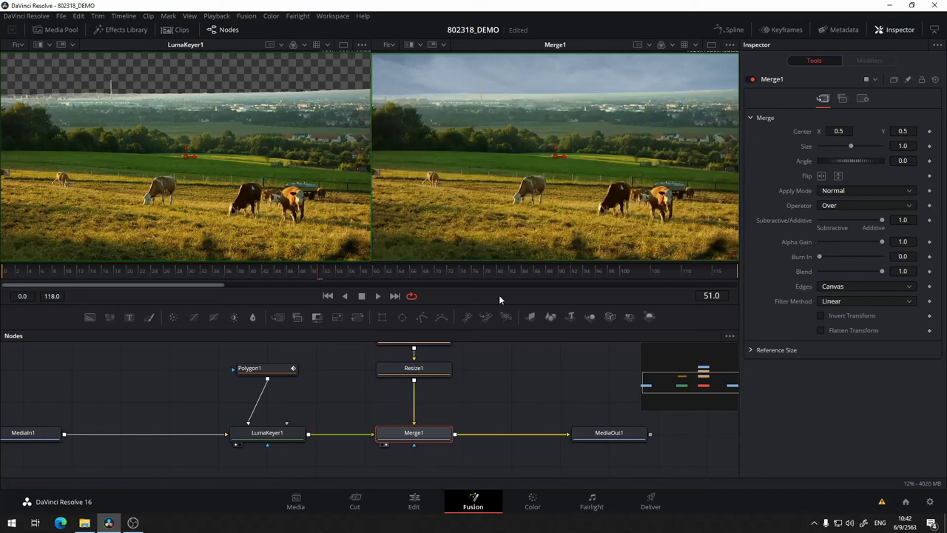
scroll(626, 147, up, 3)
scroll(626, 147, up, 1)
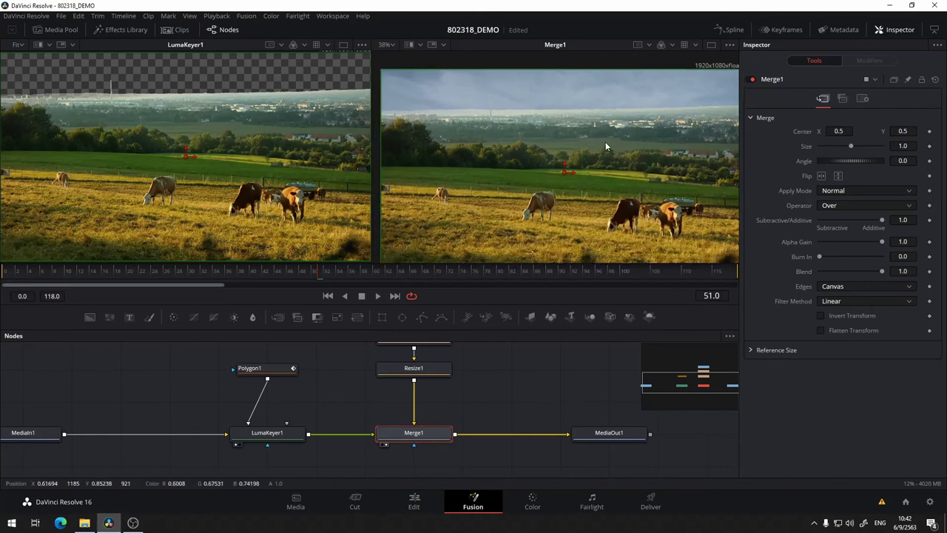
mouse_move(537, 364)
mouse_down()
mouse_move(546, 421)
mouse_move(559, 429)
mouse_up()
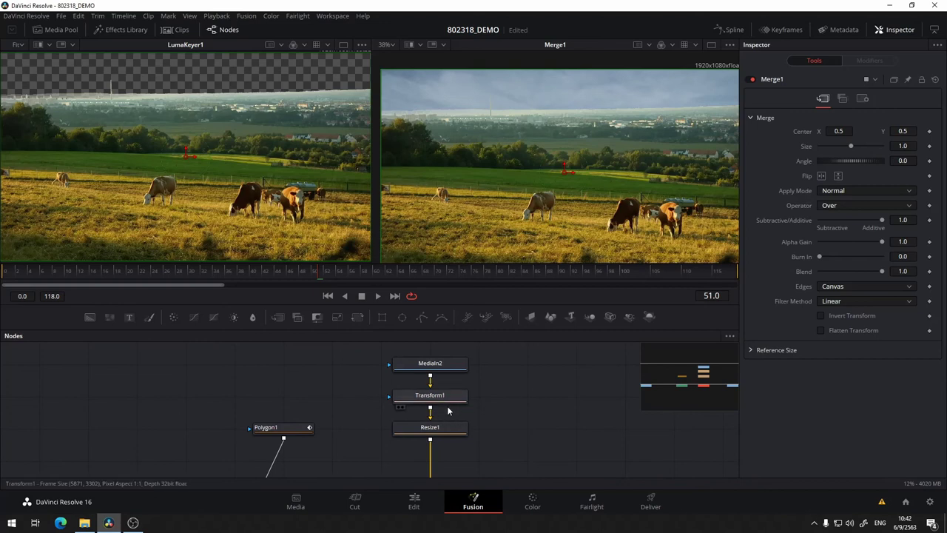
scroll(509, 415, down, 2)
drag(515, 388, 520, 420)
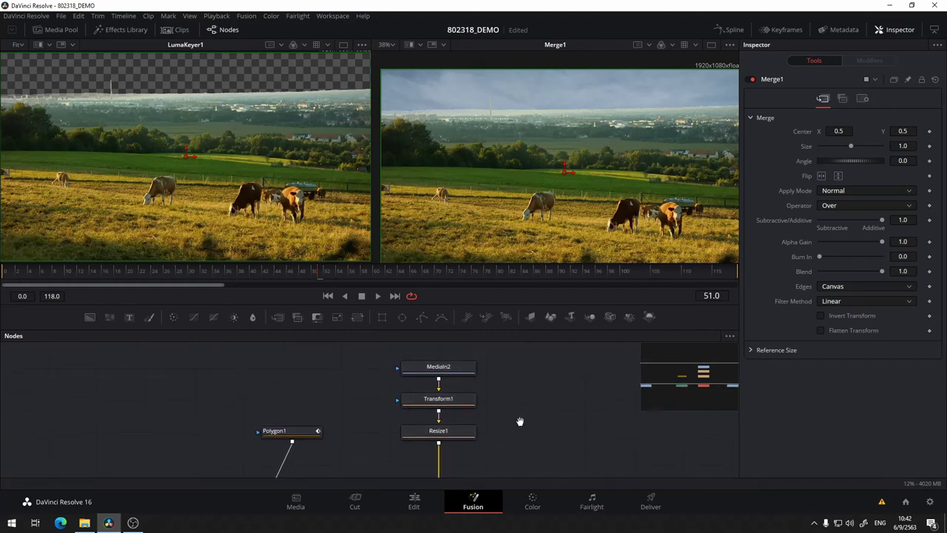
scroll(529, 354, down, 2)
scroll(529, 364, down, 1)
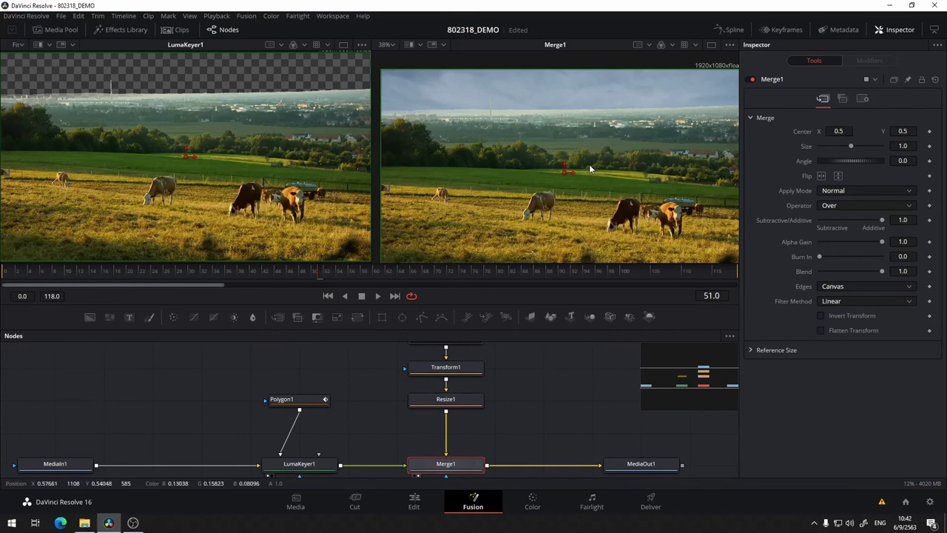
Drag the Merge center down to Center Y 0.414285, lowering the cow layer
drag(563, 167, 564, 173)
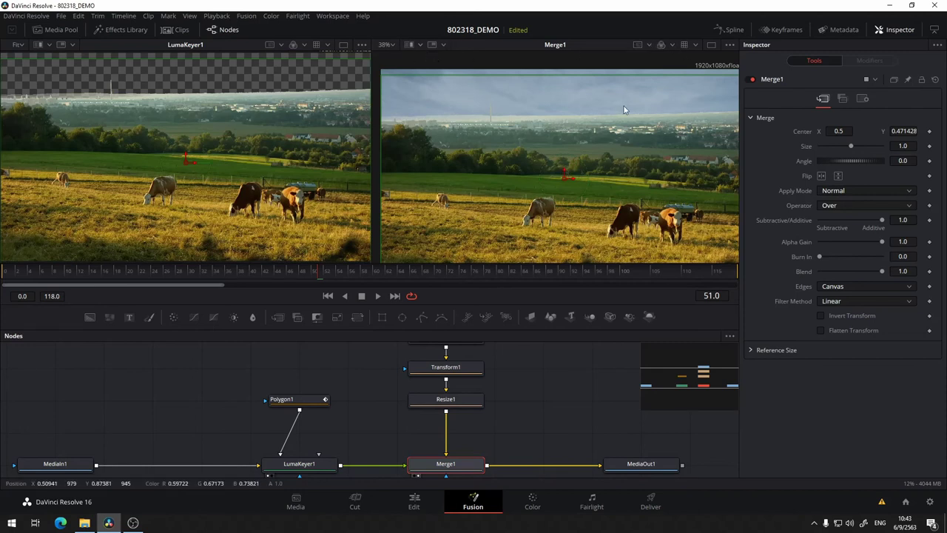
scroll(609, 99, down, 2)
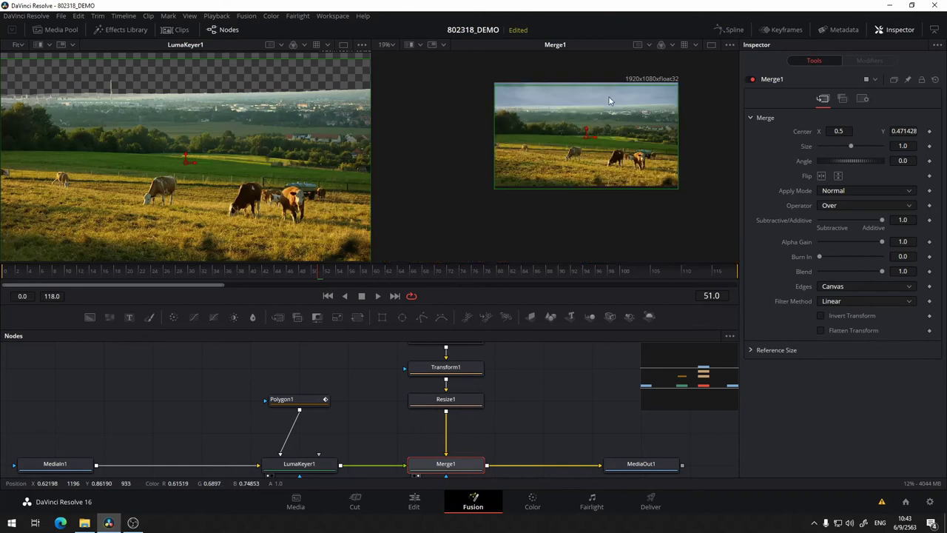
drag(587, 129, 587, 139)
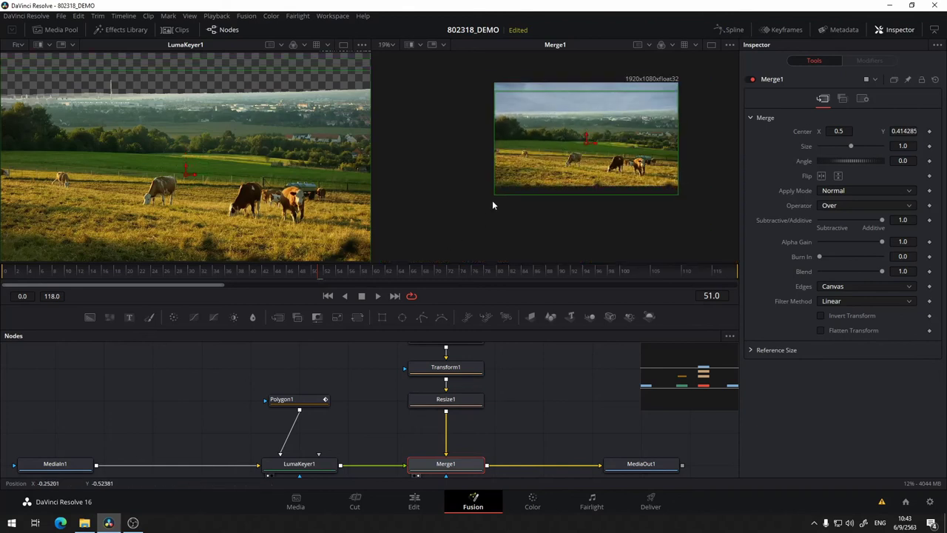
scroll(522, 392, up, 2)
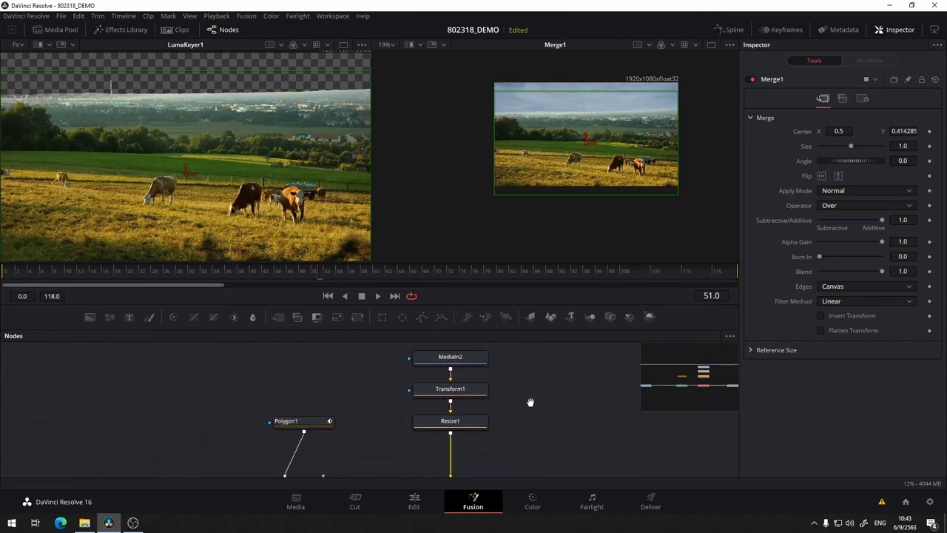
drag(511, 360, 391, 461)
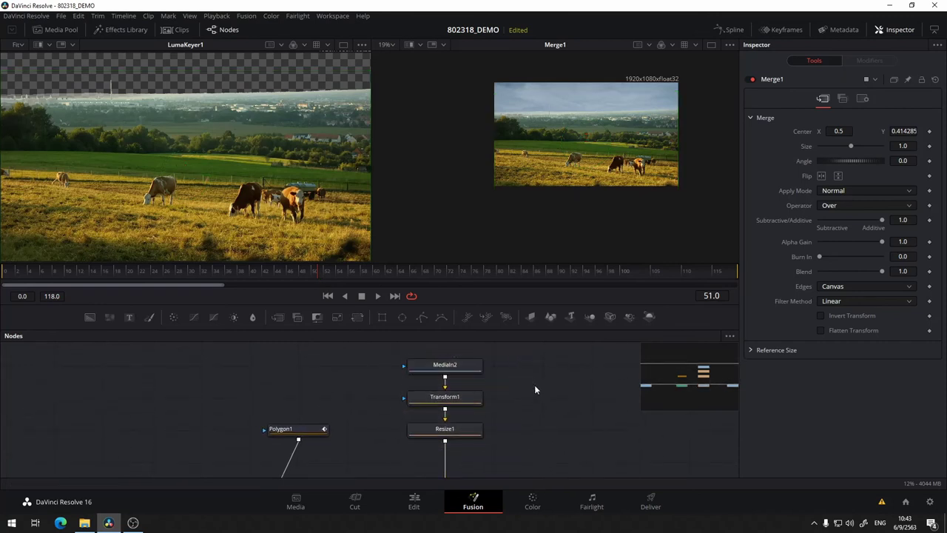
Raise Transform1's Center Y to 0.7 and show only the composite in a single viewer at Fit
click(466, 397)
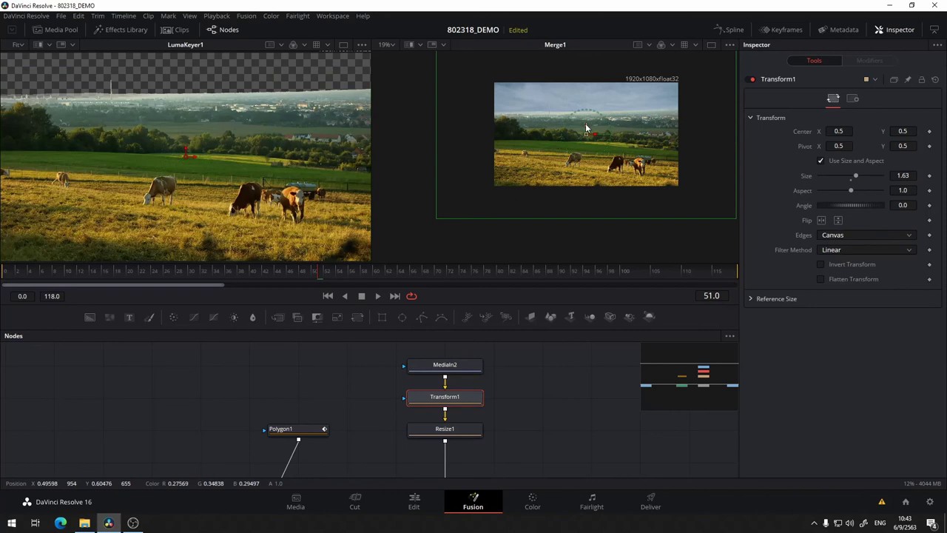
mouse_move(585, 123)
mouse_down()
mouse_move(585, 101)
mouse_move(587, 110)
mouse_up()
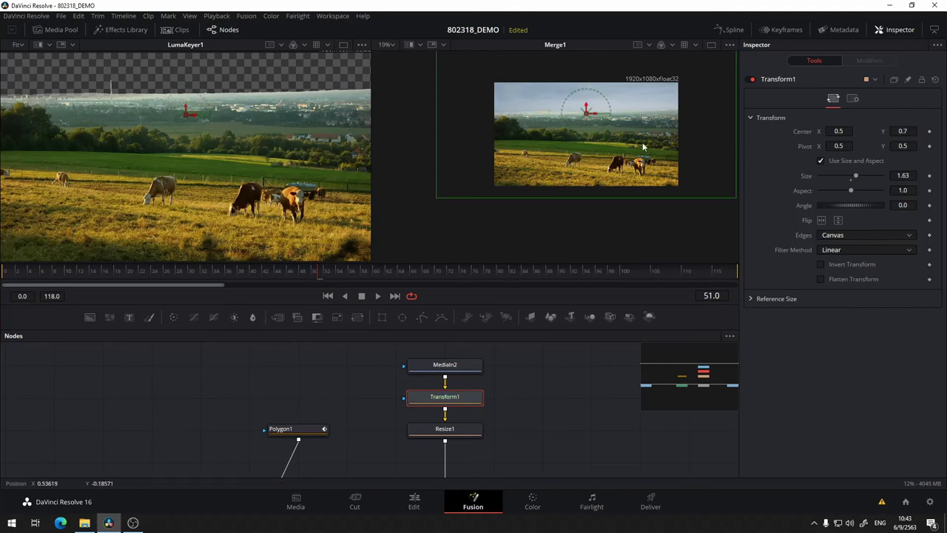
click(711, 45)
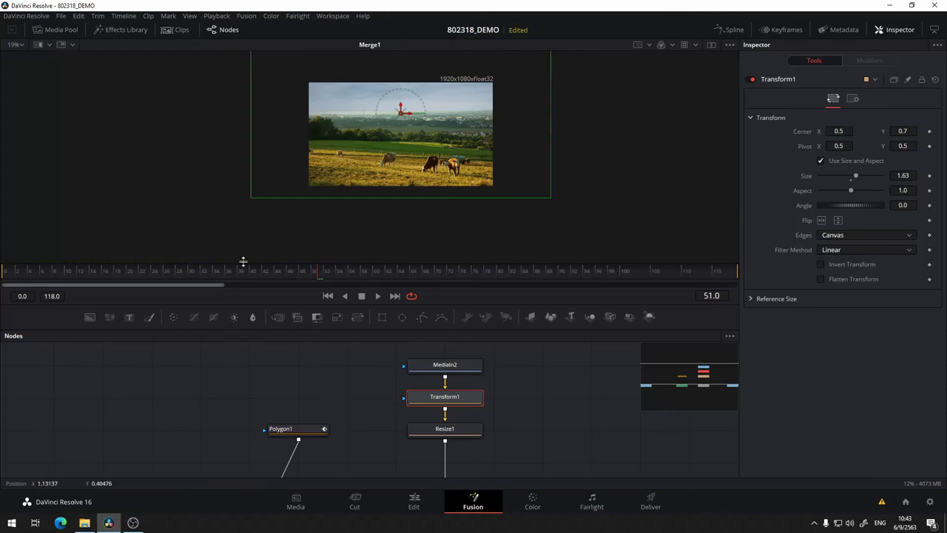
click(21, 46)
click(16, 59)
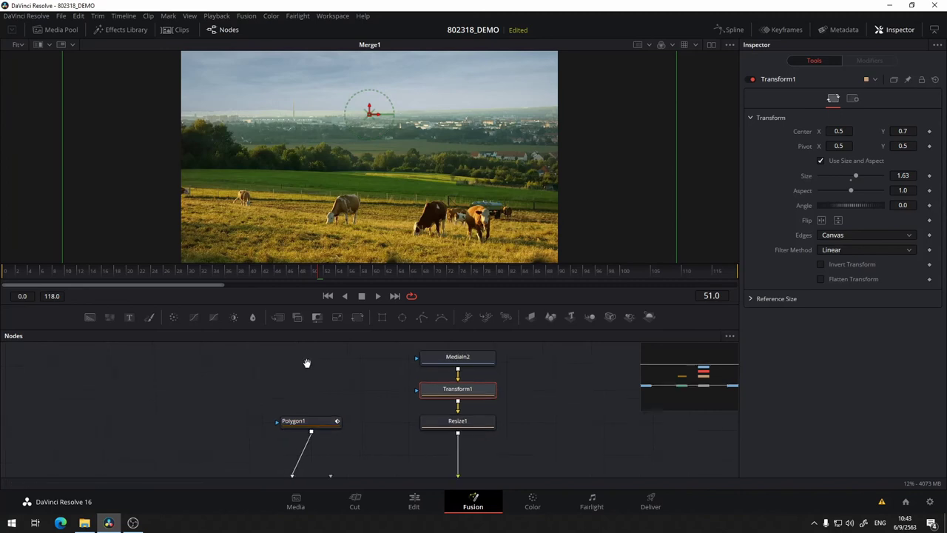
drag(306, 363, 422, 293)
Drag LumaKeyer1's Low threshold down from 0.744 to 0.578
click(418, 430)
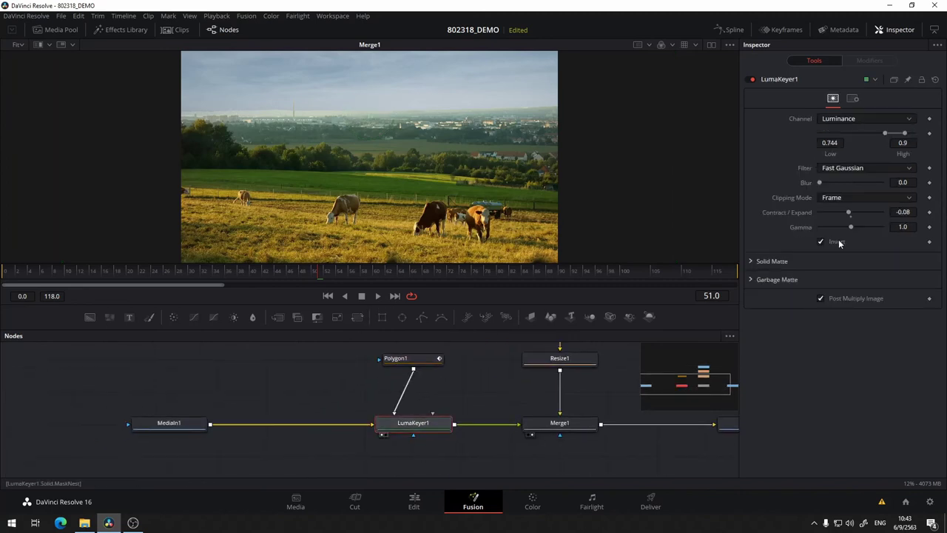
mouse_move(885, 131)
mouse_down()
mouse_move(851, 136)
mouse_move(907, 131)
mouse_move(869, 136)
mouse_up()
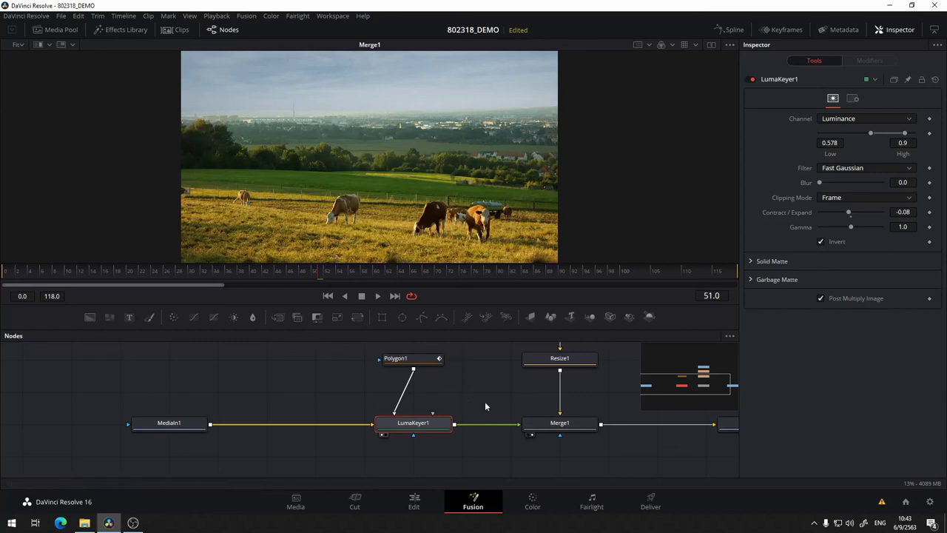
drag(485, 406, 180, 434)
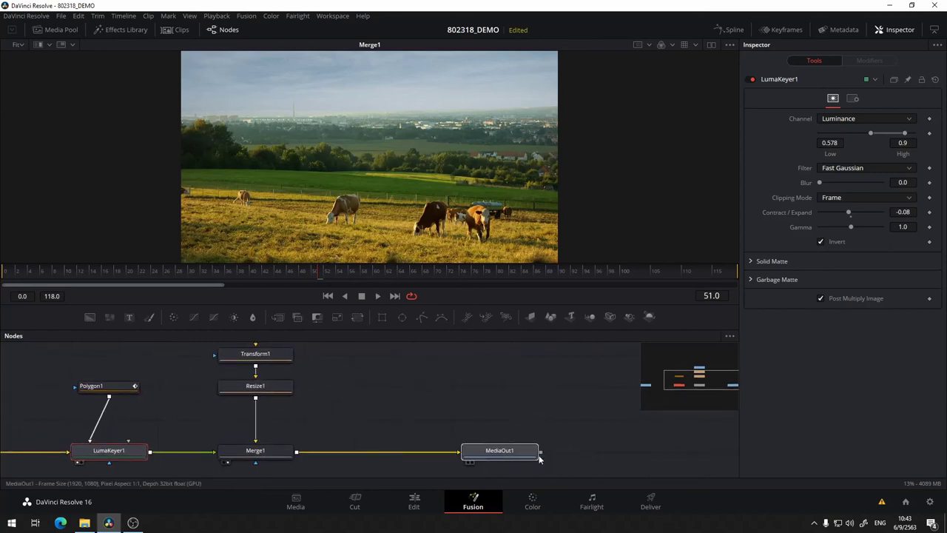
Move MediaOut1 further right and add a Color Corrector node to the graph
drag(538, 456, 636, 456)
drag(406, 396, 454, 382)
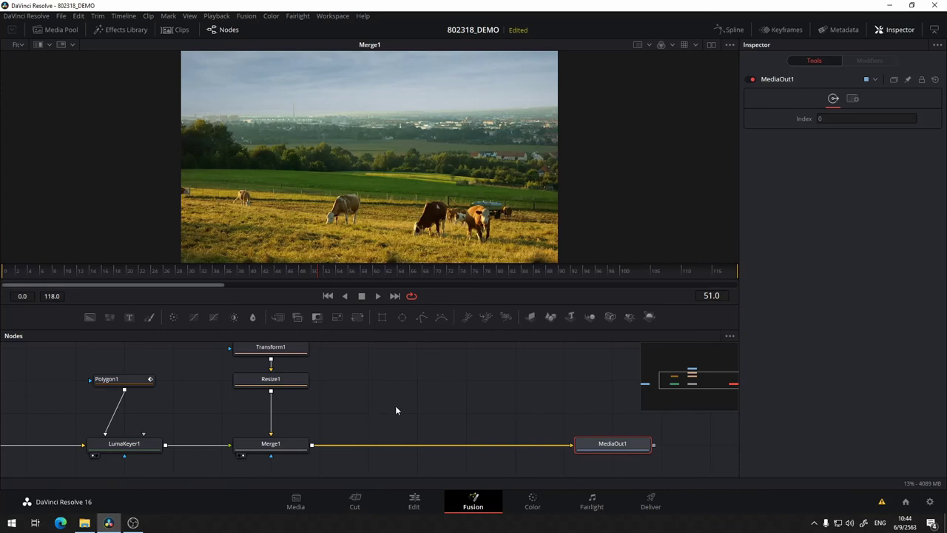
mouse_move(394, 405)
mouse_down()
mouse_move(461, 401)
mouse_move(405, 386)
mouse_up()
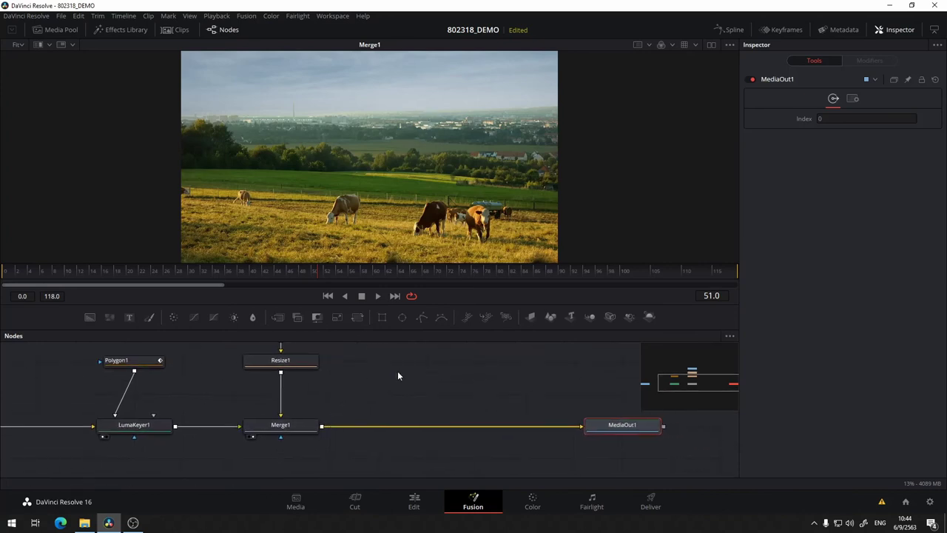
click(343, 371)
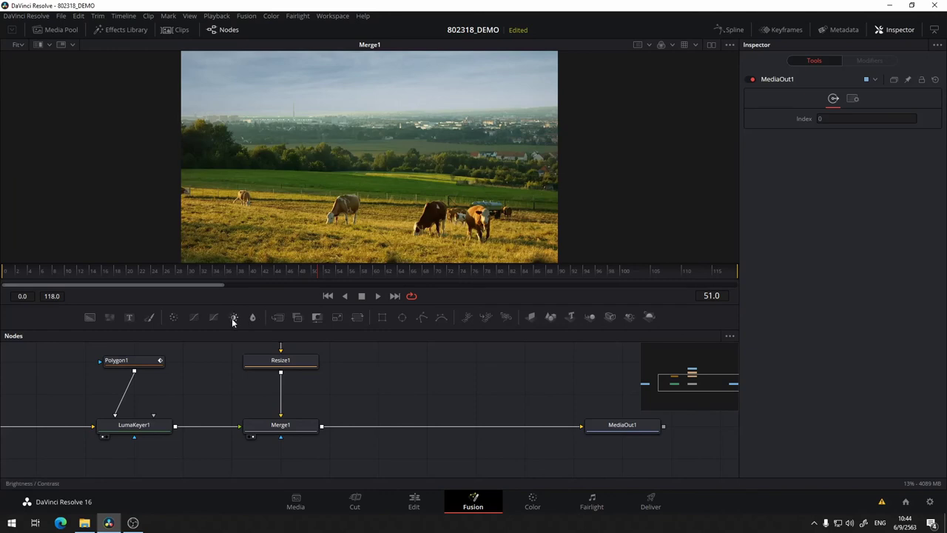
click(175, 320)
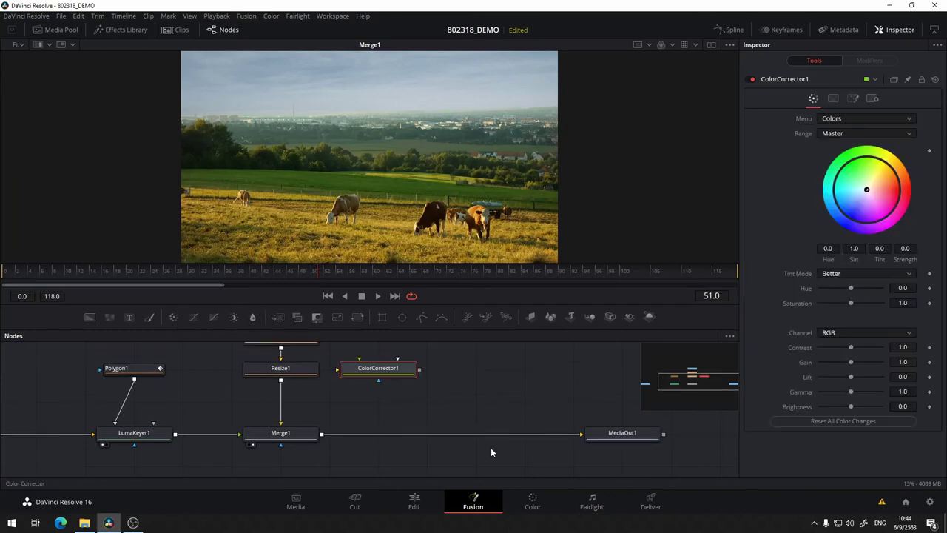
mouse_move(366, 369)
mouse_down()
mouse_move(426, 440)
mouse_move(346, 80)
mouse_up()
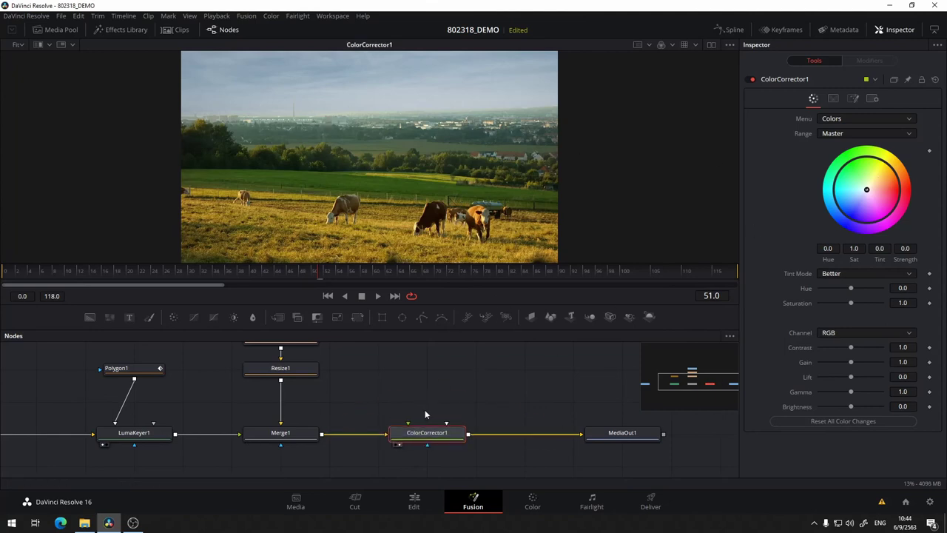
Shift LumaKeyer1 and Polygon1 left and insert ColorCorrector1 between LumaKeyer1 and Merge1
drag(395, 405, 545, 383)
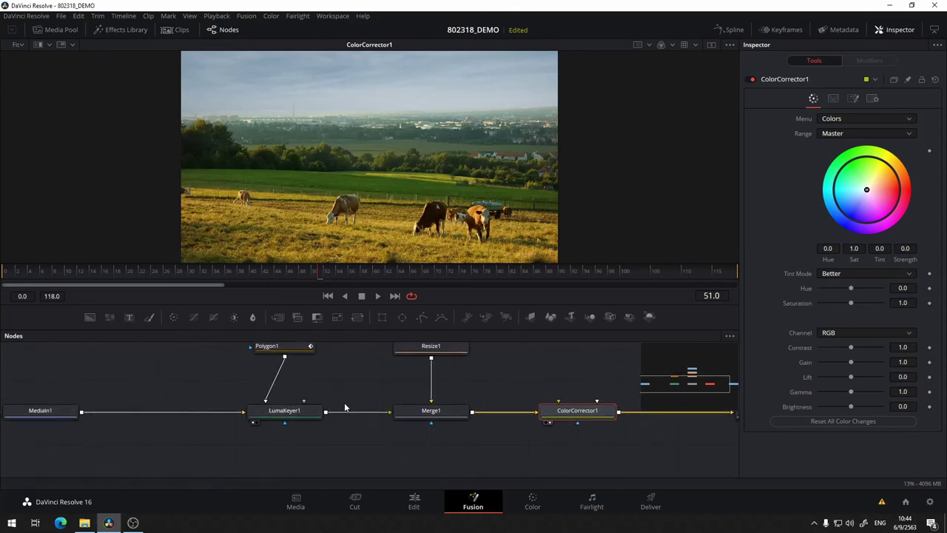
drag(345, 407, 375, 416)
drag(389, 344, 269, 449)
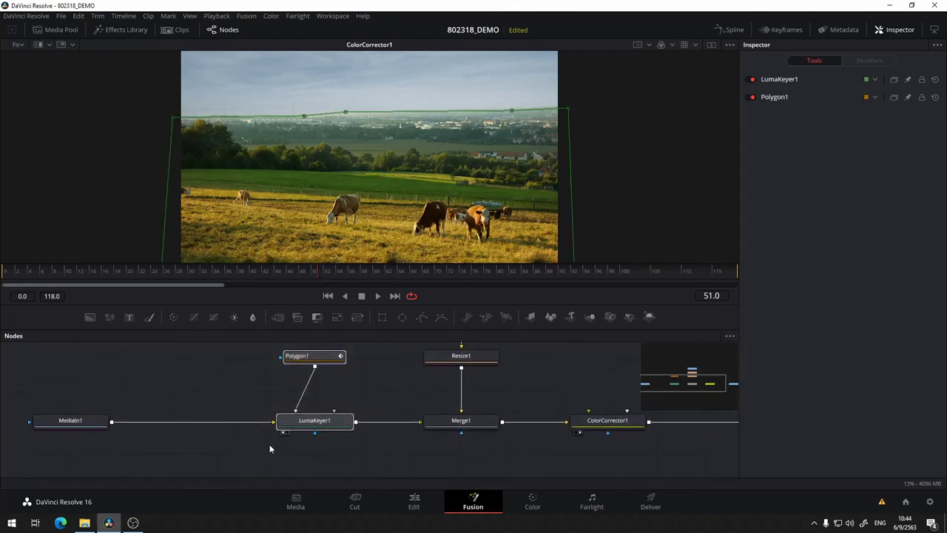
drag(300, 420, 202, 420)
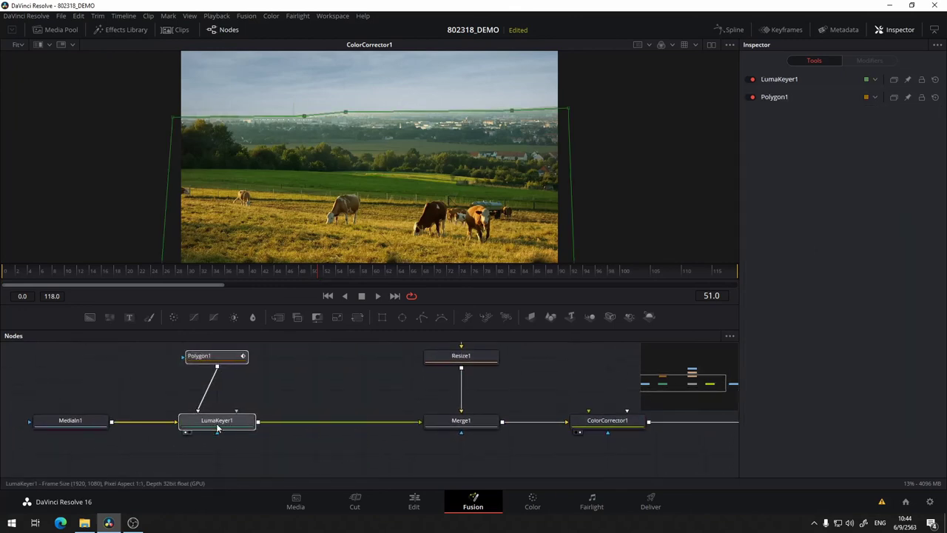
click(600, 430)
scroll(615, 425, up, 1)
drag(616, 440, 362, 443)
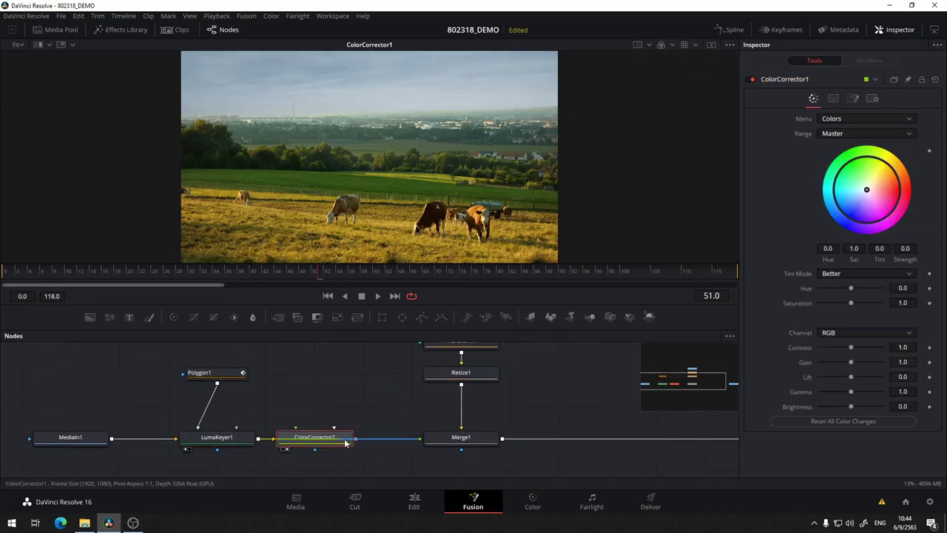
drag(352, 443, 361, 444)
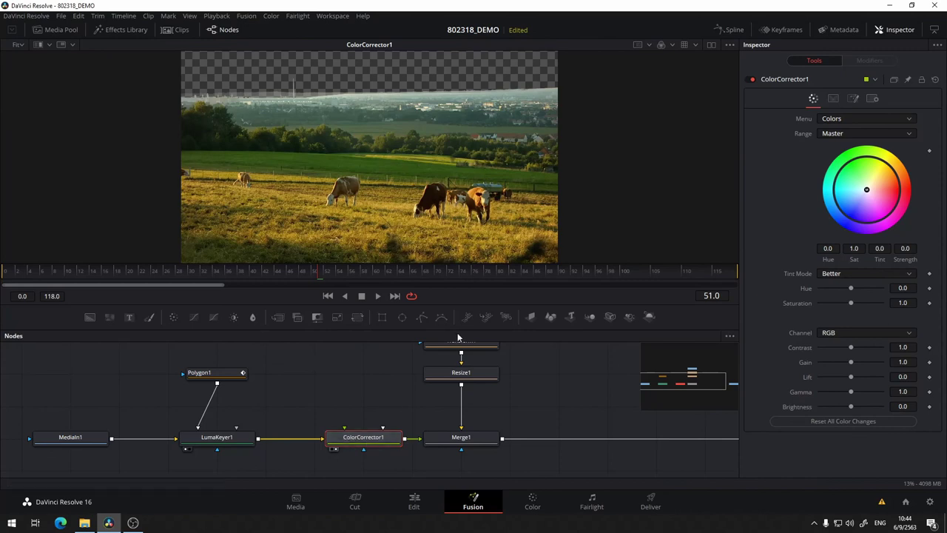
Show the MediaOut1 result in the viewer
drag(640, 409, 511, 419)
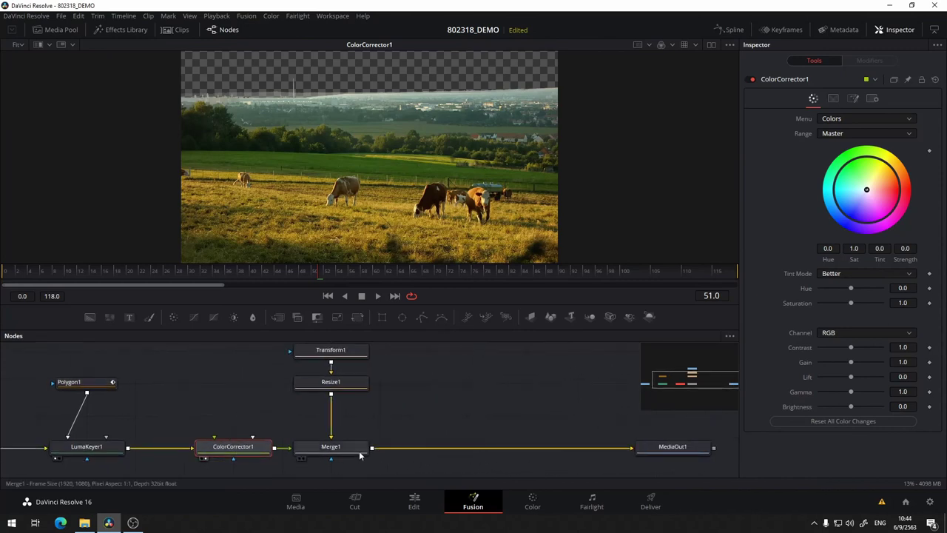
drag(452, 190, 451, 190)
drag(435, 386, 566, 358)
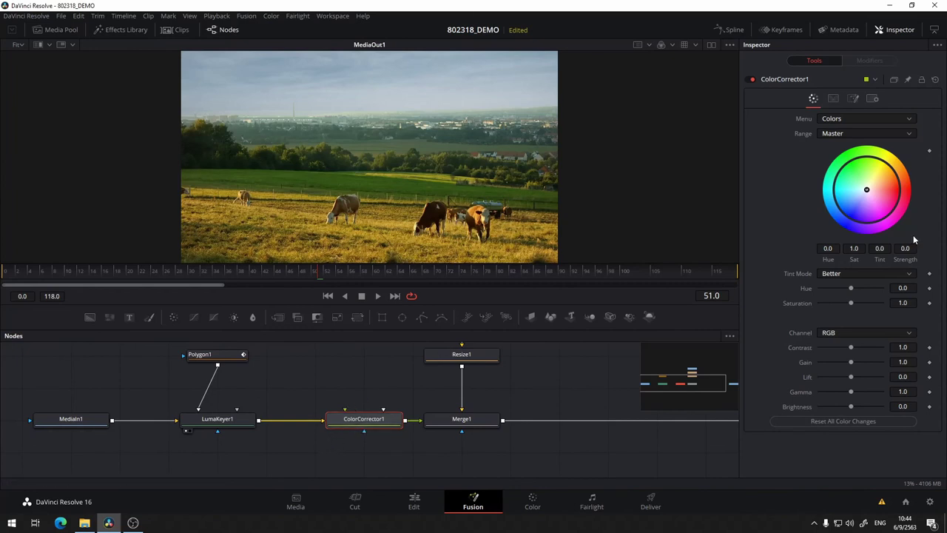
Drag ColorCorrector1's colour wheel puck until Tint reads -0.3271 at Strength 0.1075
mouse_move(867, 192)
mouse_down()
mouse_move(856, 186)
mouse_move(855, 198)
mouse_move(867, 200)
mouse_move(859, 196)
mouse_up()
mouse_move(859, 195)
mouse_down()
mouse_move(849, 203)
mouse_move(867, 196)
mouse_up()
drag(869, 201, 865, 204)
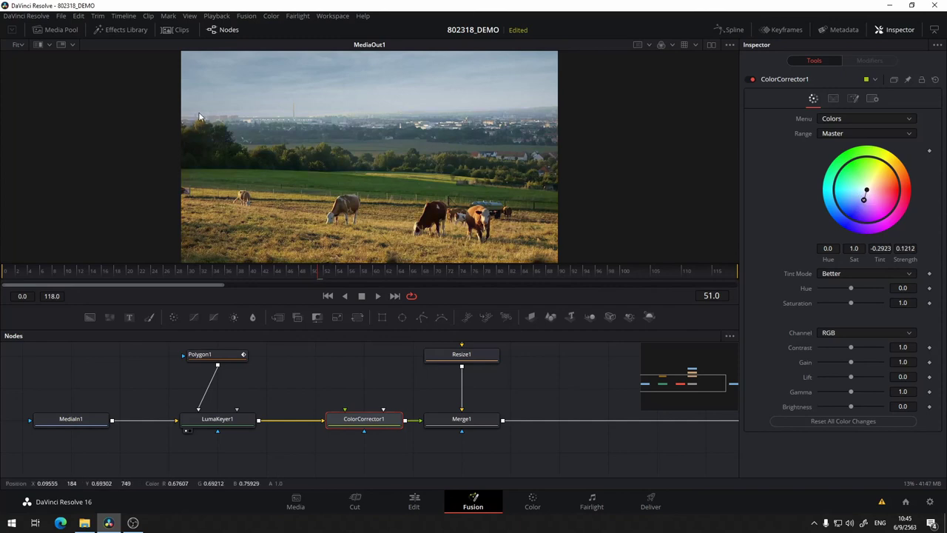
drag(312, 356, 342, 374)
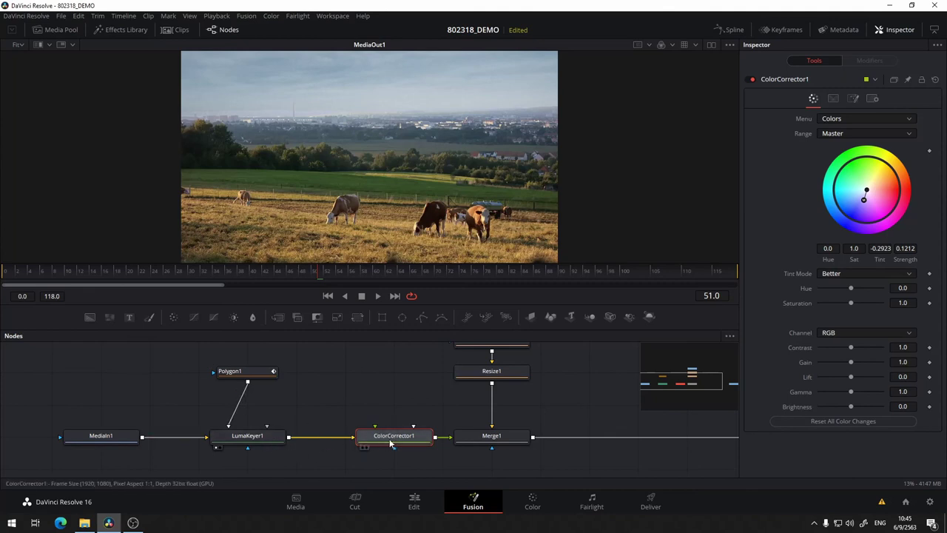
drag(391, 344, 239, 343)
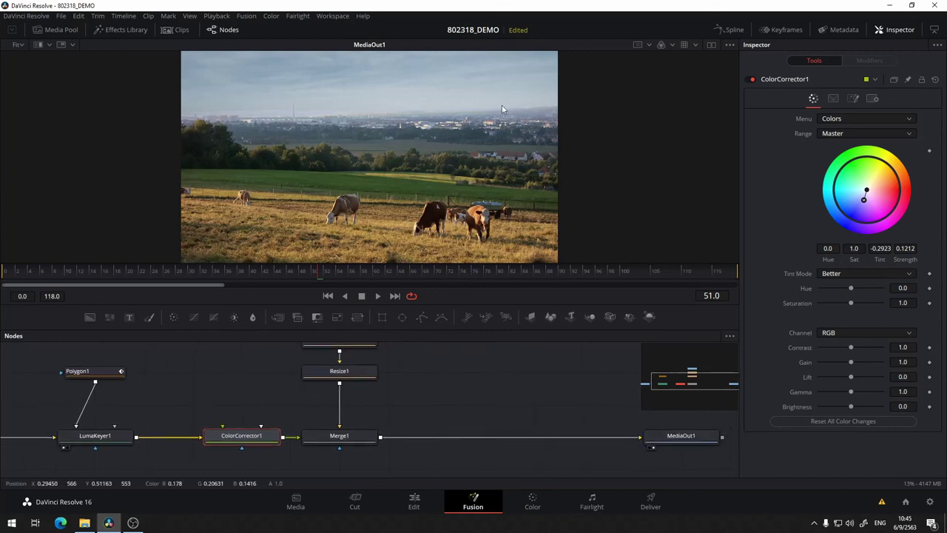
drag(863, 201, 861, 201)
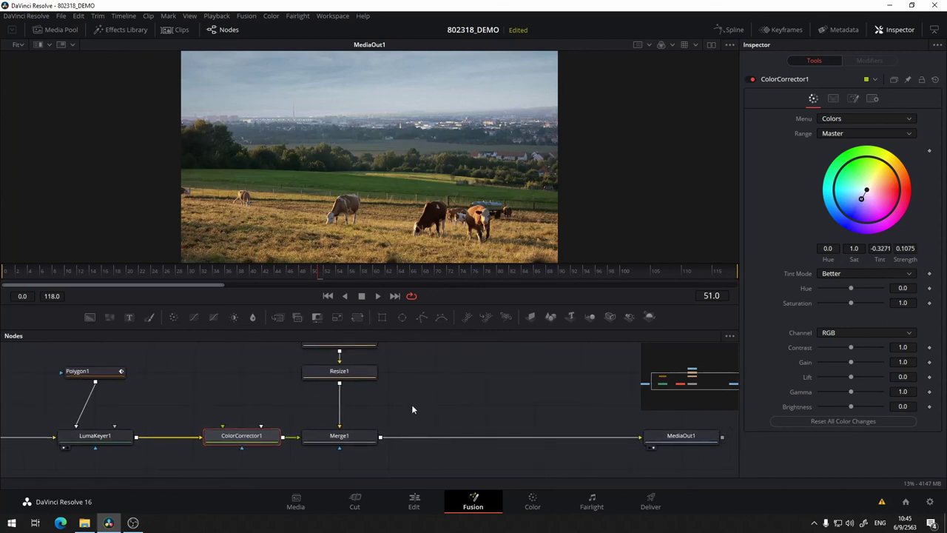
click(159, 429)
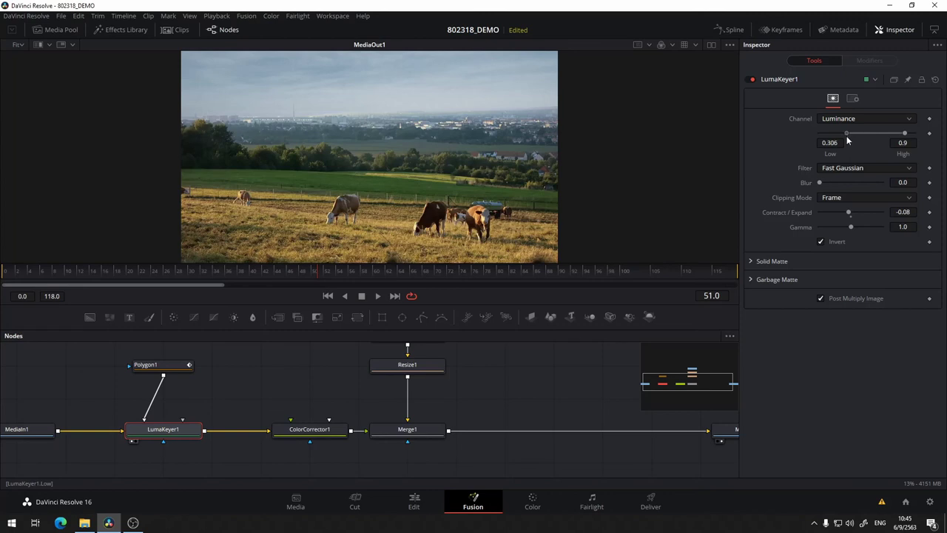
Set LumaKeyer1's Low threshold to 0.5 and move Transform1's sky down to Center Y 0.674418
mouse_move(853, 135)
mouse_down()
mouse_move(871, 134)
mouse_move(863, 135)
mouse_up()
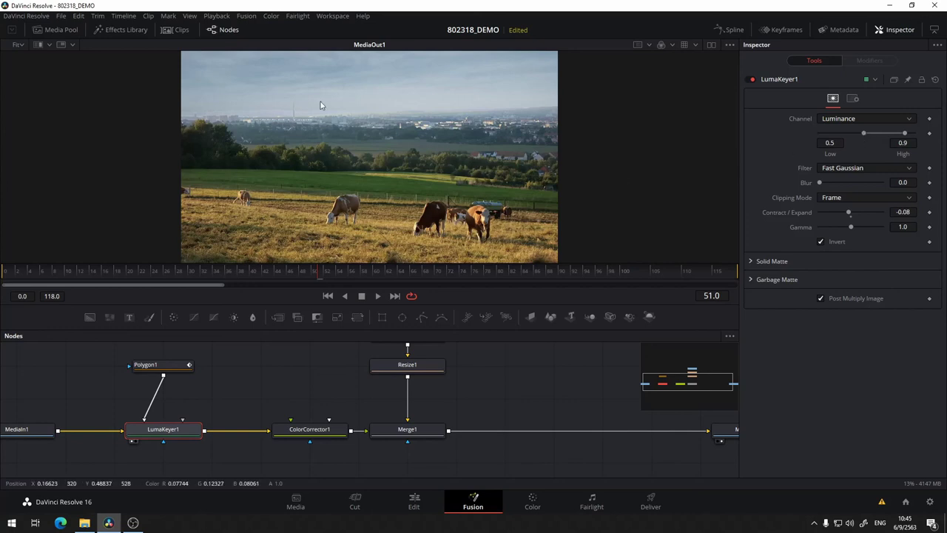
mouse_move(526, 379)
mouse_down()
mouse_move(361, 382)
mouse_move(324, 394)
mouse_up()
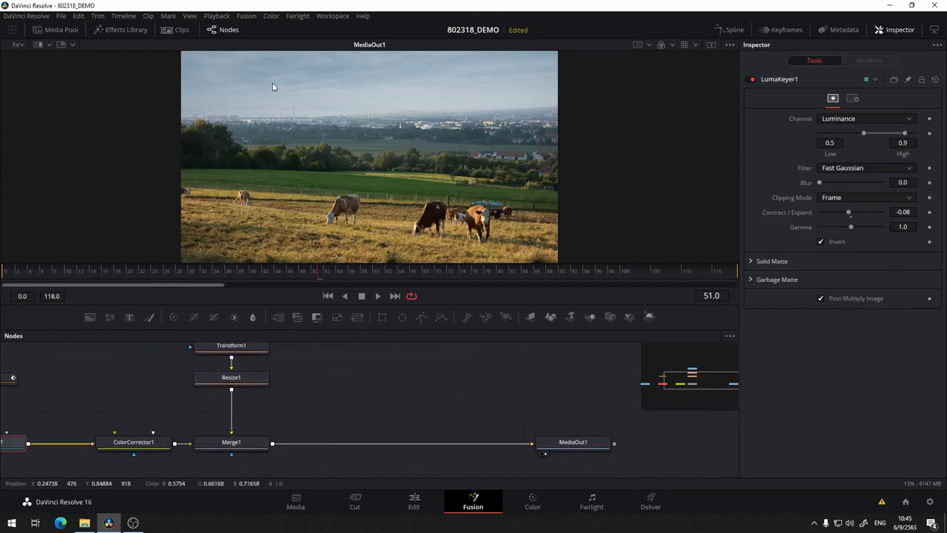
drag(260, 349, 359, 398)
click(360, 395)
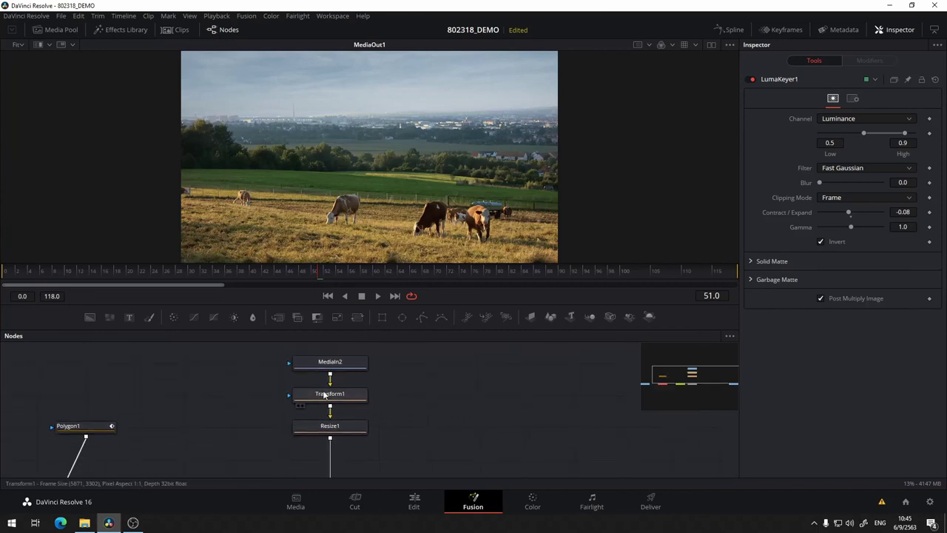
mouse_move(369, 110)
mouse_down()
mouse_move(371, 125)
mouse_move(373, 113)
mouse_up()
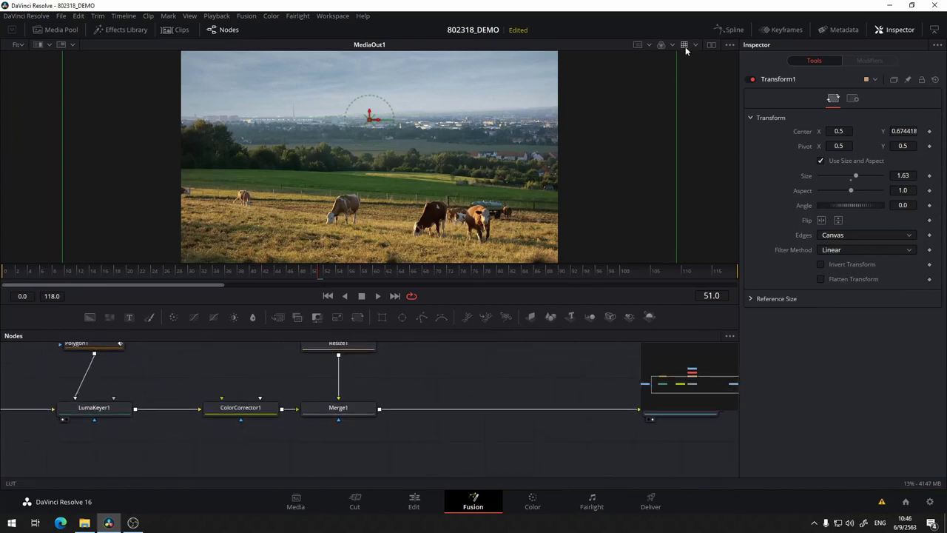
Switch to dual viewers and show the original MediaIn1 clip in the left viewer
click(711, 44)
drag(197, 391, 401, 385)
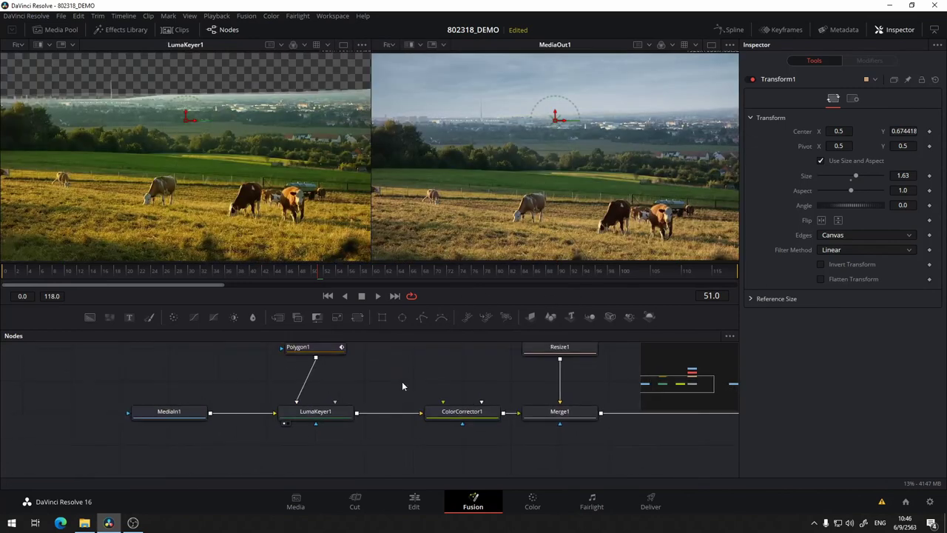
drag(178, 412, 158, 191)
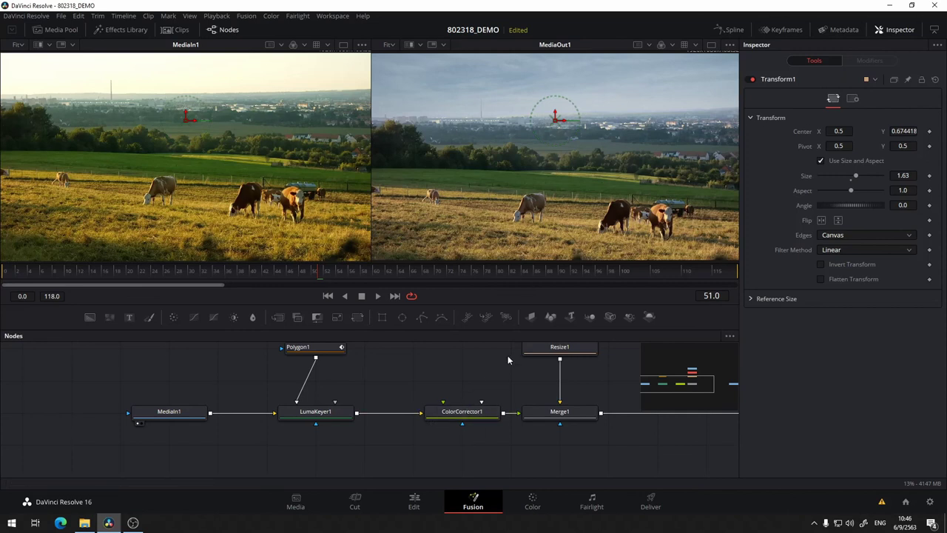
Reposition the MediaOut1 node beside Merge1 in the node graph
mouse_move(508, 355)
mouse_down()
mouse_move(267, 381)
mouse_move(209, 365)
mouse_up()
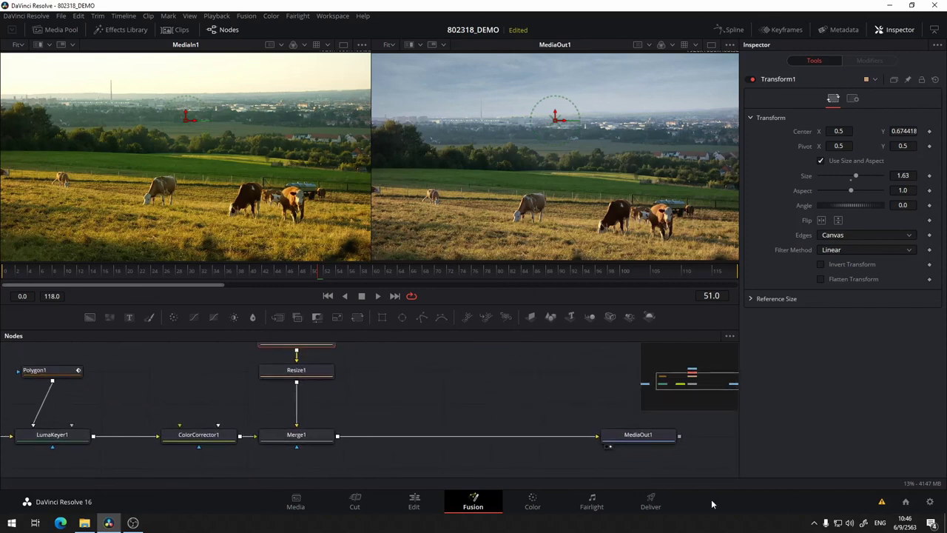
drag(656, 438, 461, 438)
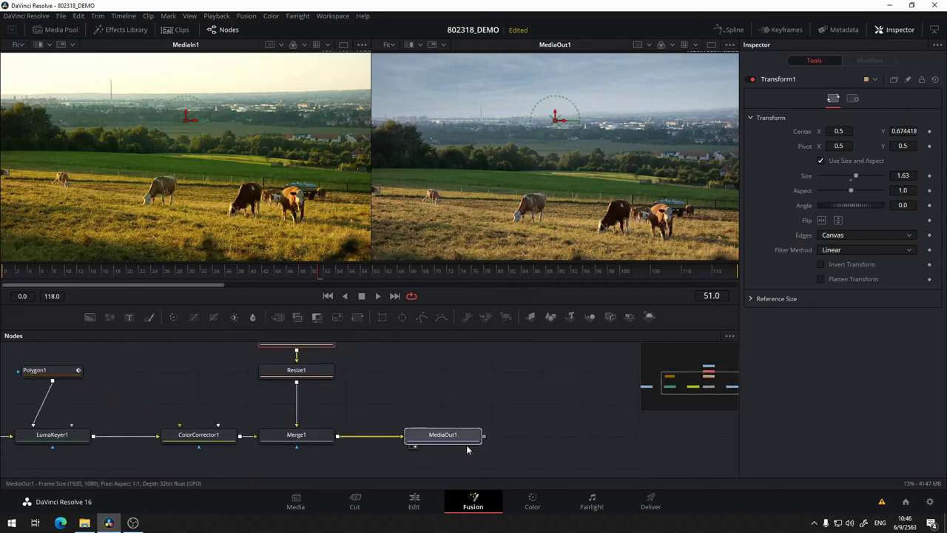
drag(524, 415, 616, 409)
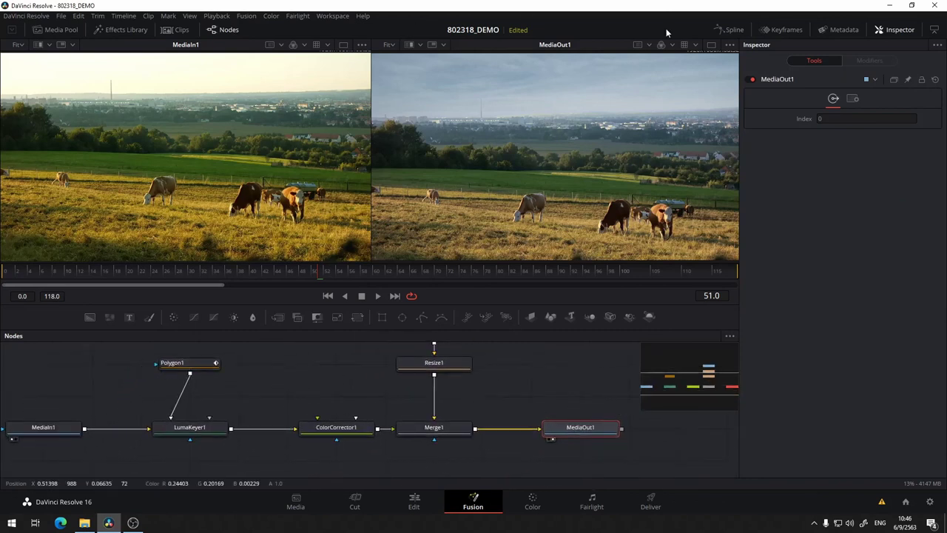